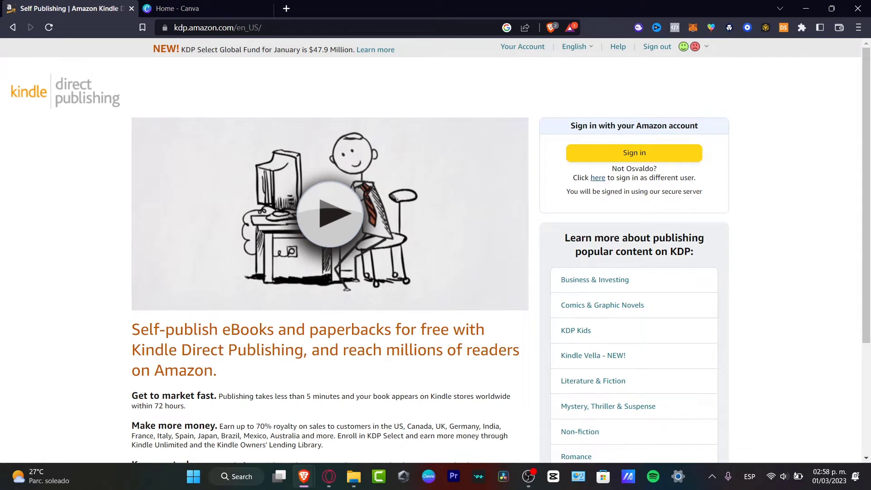
Step: Bring the 'Home - Canva' browser tab to the front
left_click(253, 5)
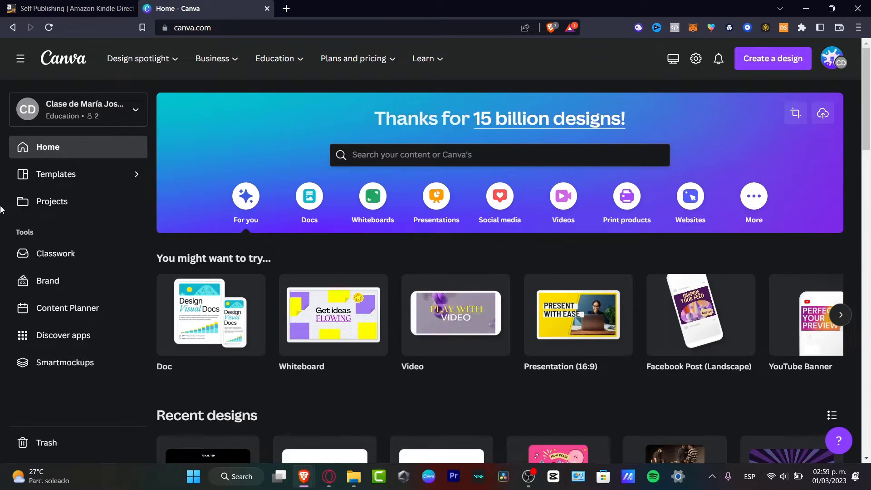
Step: Return to the 'Self Publishing | Amazon Kindle Direct Publishing' tab
left_click(79, 10)
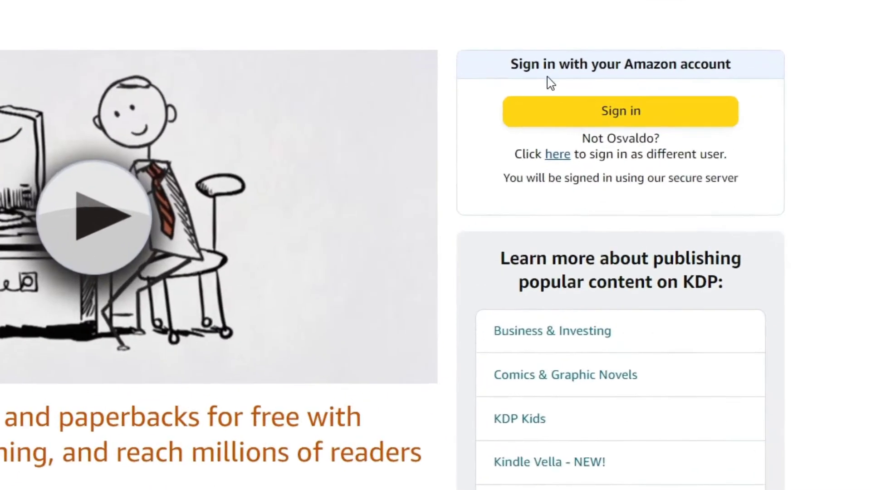
left_click_drag(599, 126, 698, 125)
left_click_drag(744, 38, 746, 41)
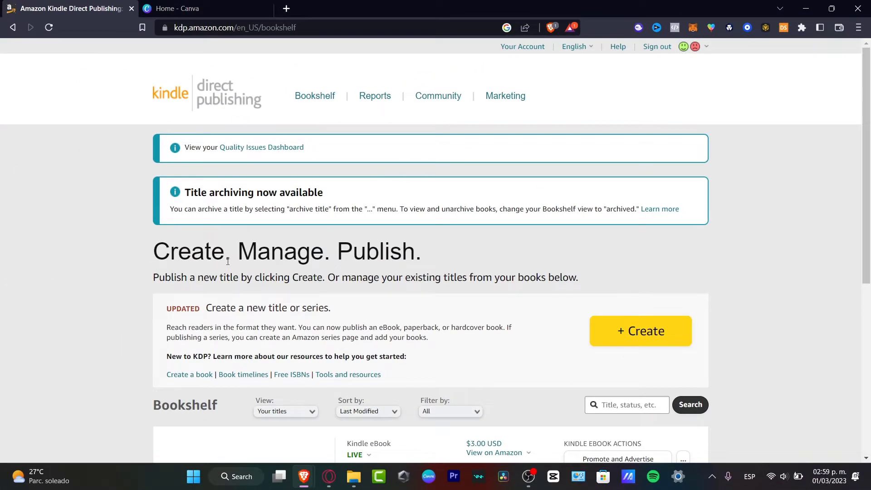
left_click(535, 48)
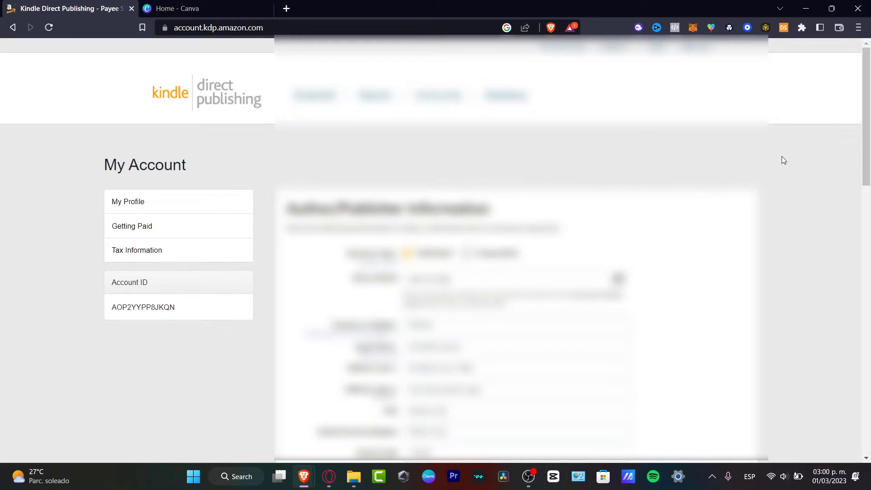
scroll(788, 148, "down", 4)
left_click(240, 87)
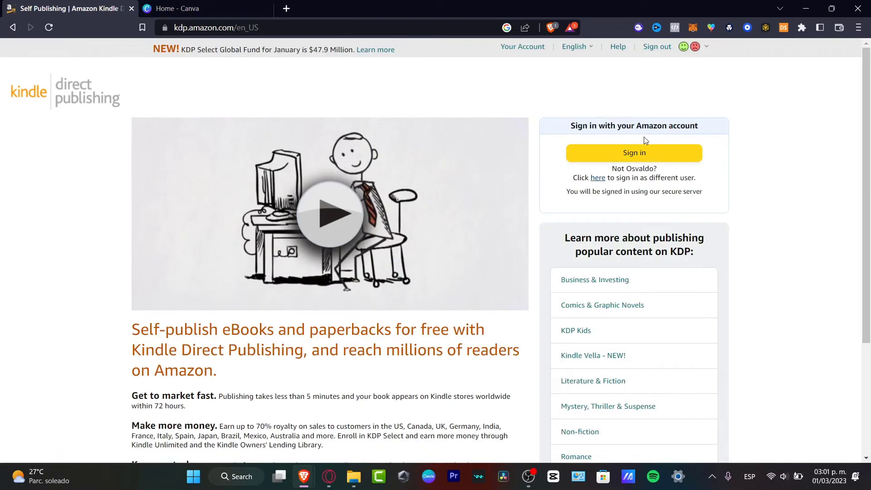
Step: Sign in to KDP and check the Amazon marketplaces for the Mangola Journal eBook
left_click(663, 152)
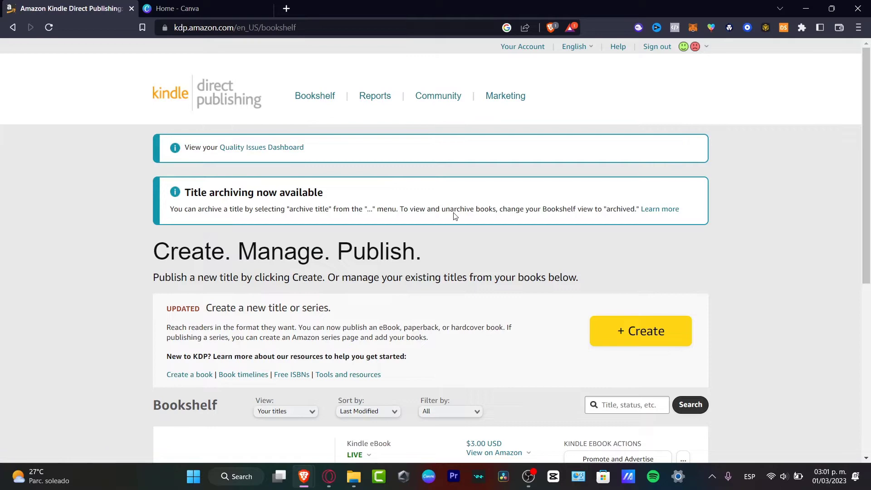
scroll(583, 255, "down", 3)
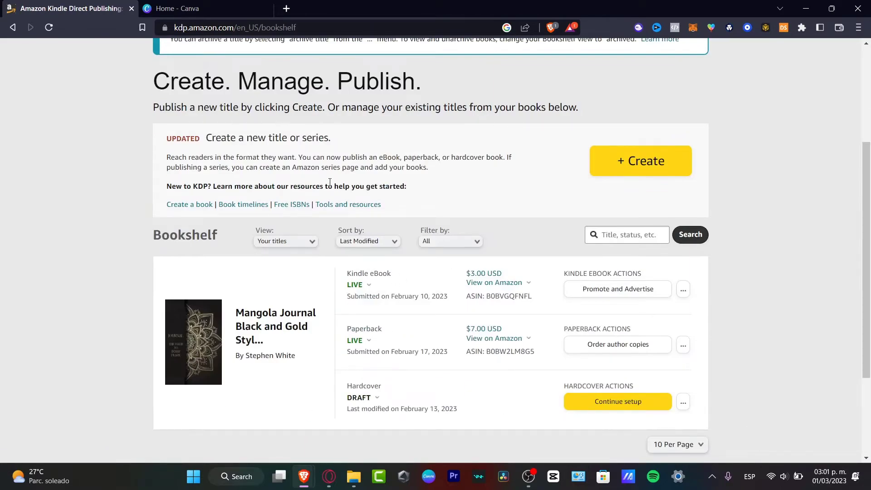
left_click(523, 282)
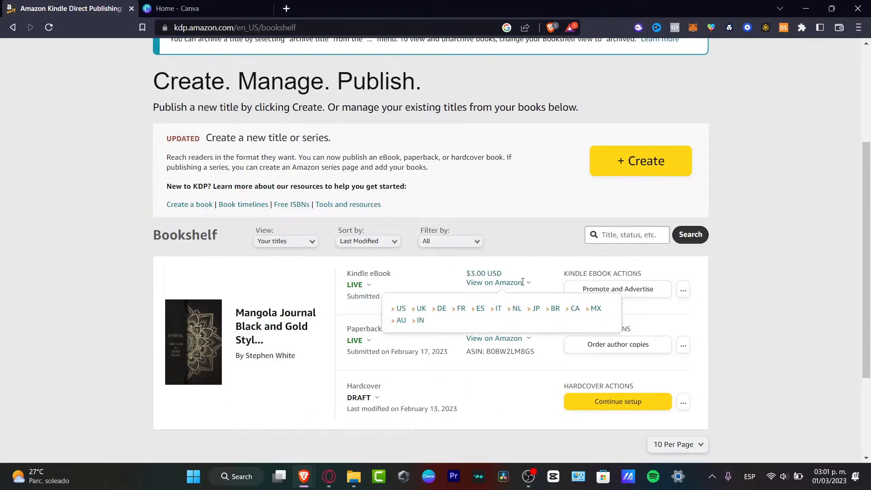
left_click(529, 263)
scroll(529, 263, "down", 3)
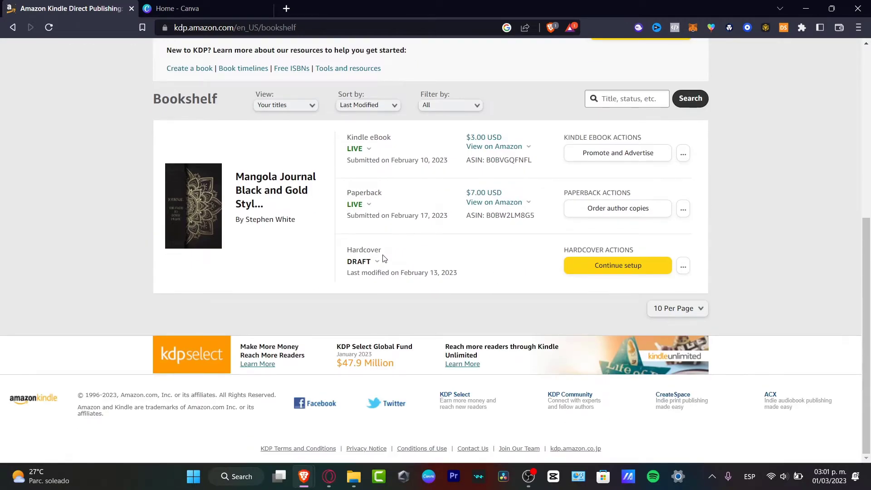
Step: Highlight the Kindle eBook format entry, then look at Canva and return to the Bookshelf
left_click_drag(349, 144, 399, 134)
left_click(746, 245)
scroll(726, 328, "up", 10)
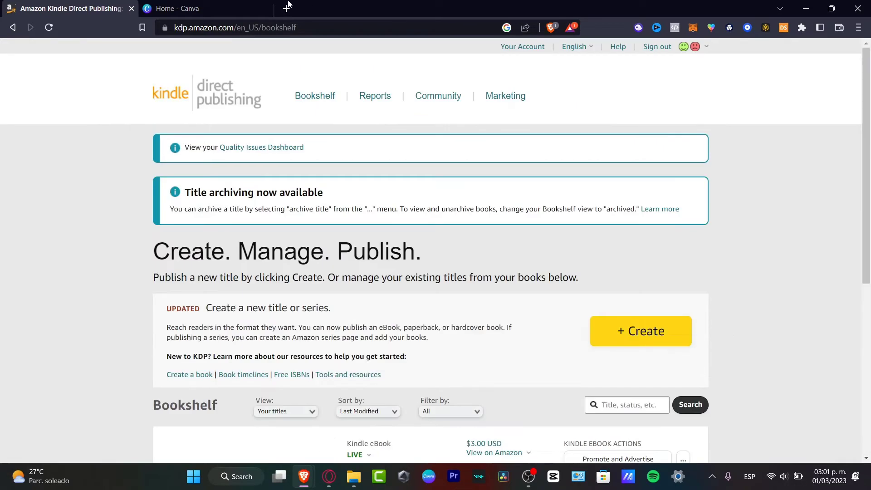
left_click(181, 8)
left_click(74, 6)
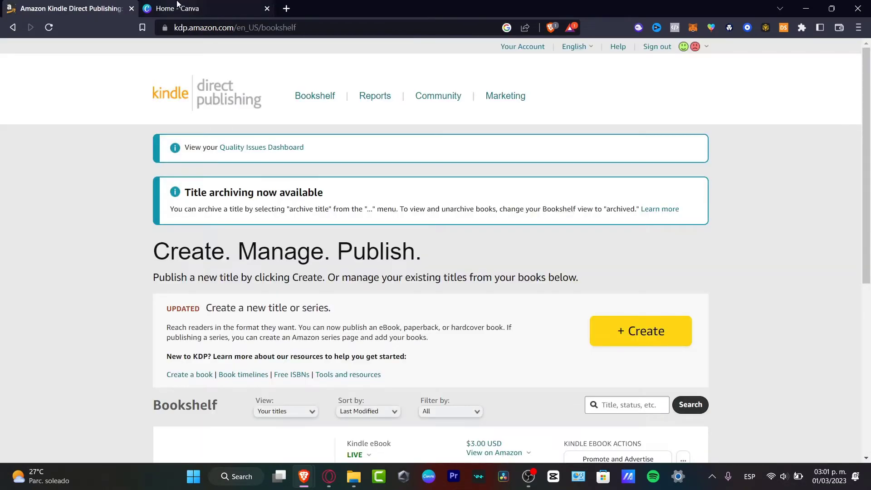
scroll(751, 268, "down", 5)
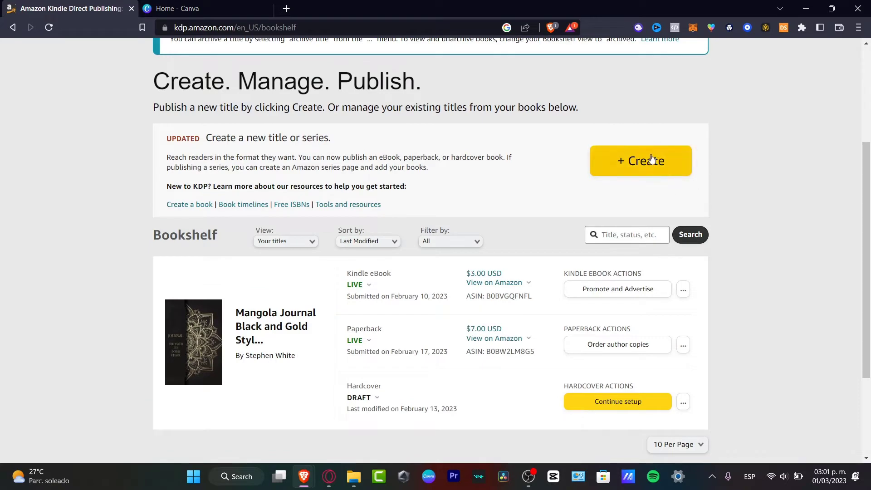
left_click(624, 168)
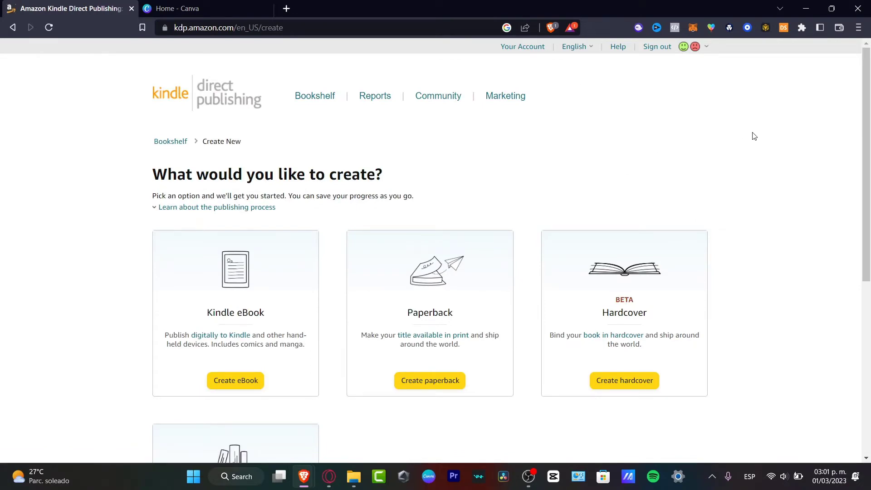
scroll(752, 137, "down", 4)
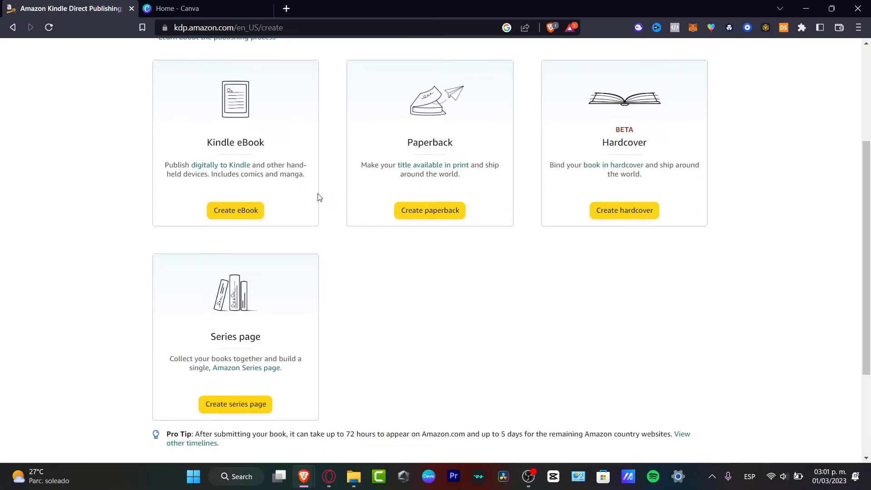
left_click_drag(265, 142, 247, 146)
left_click(235, 210)
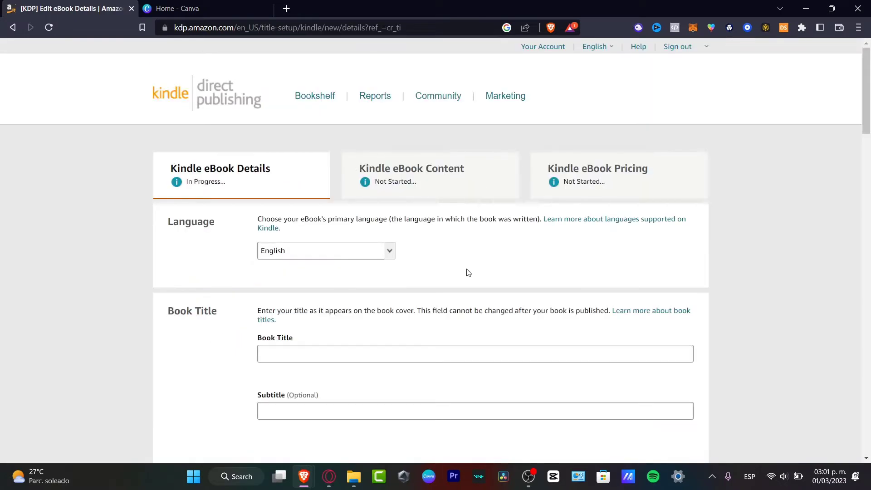
left_click_drag(233, 224, 188, 223)
scroll(243, 232, "down", 4)
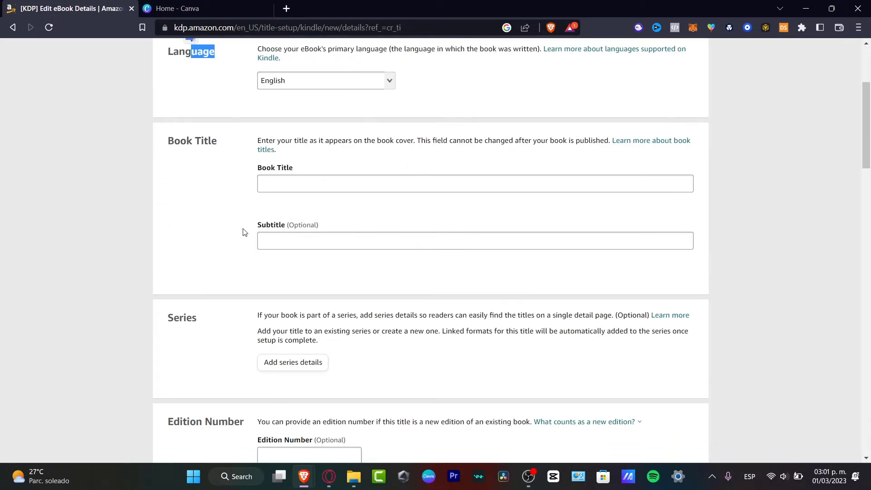
left_click_drag(218, 140, 198, 141)
scroll(195, 204, "down", 8)
left_click_drag(223, 80, 189, 80)
left_click_drag(206, 175, 174, 176)
left_click_drag(226, 274, 214, 274)
scroll(235, 254, "down", 3)
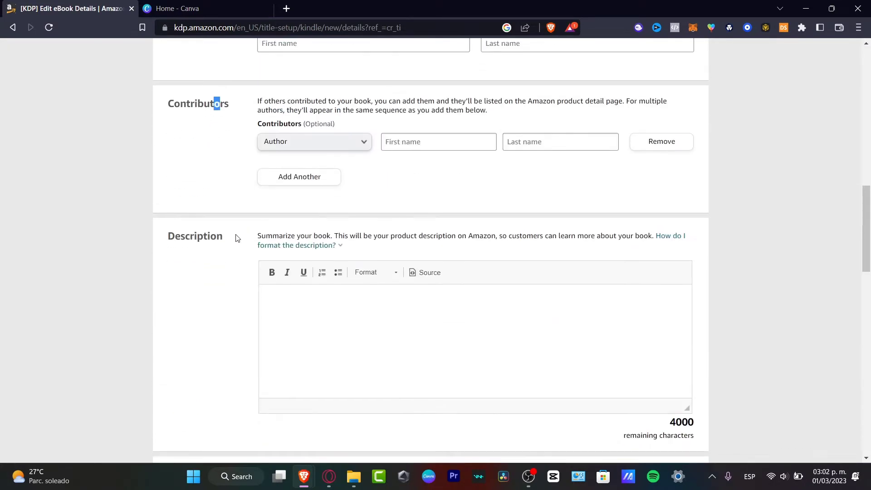
scroll(230, 281, "down", 6)
scroll(650, 339, "down", 7)
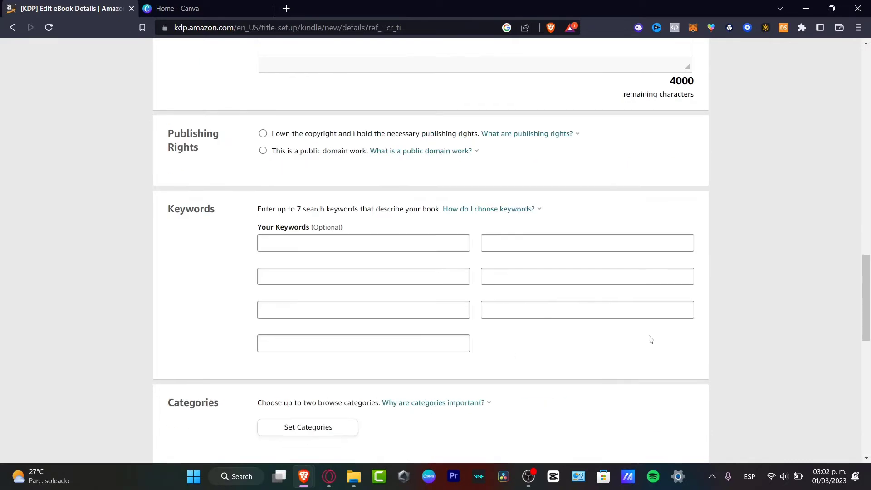
scroll(697, 374, "down", 5)
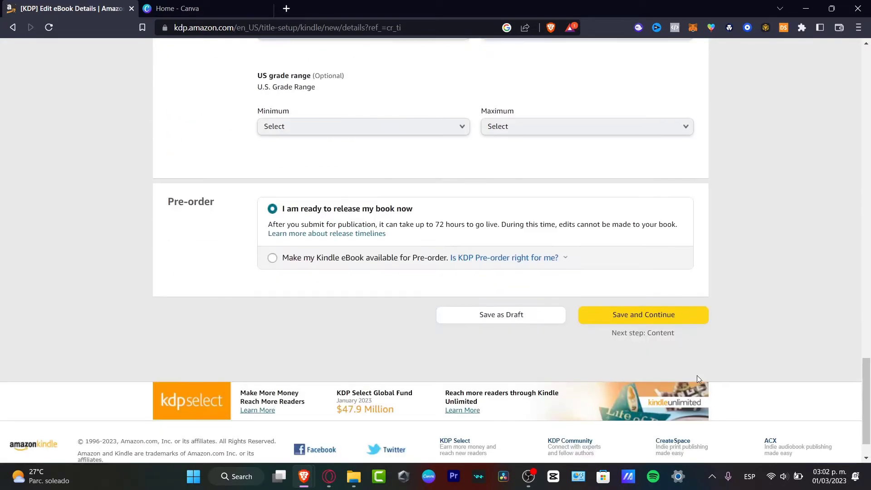
scroll(696, 370, "up", 20)
scroll(673, 335, "up", 1)
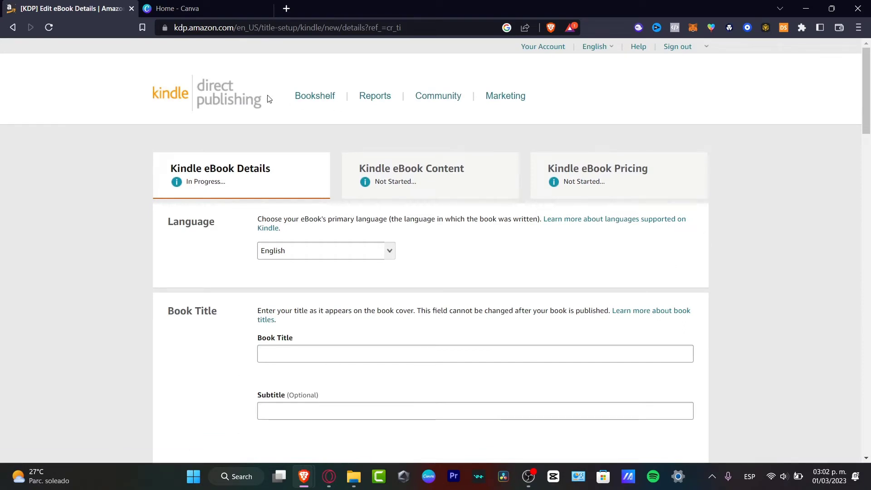
left_click(13, 28)
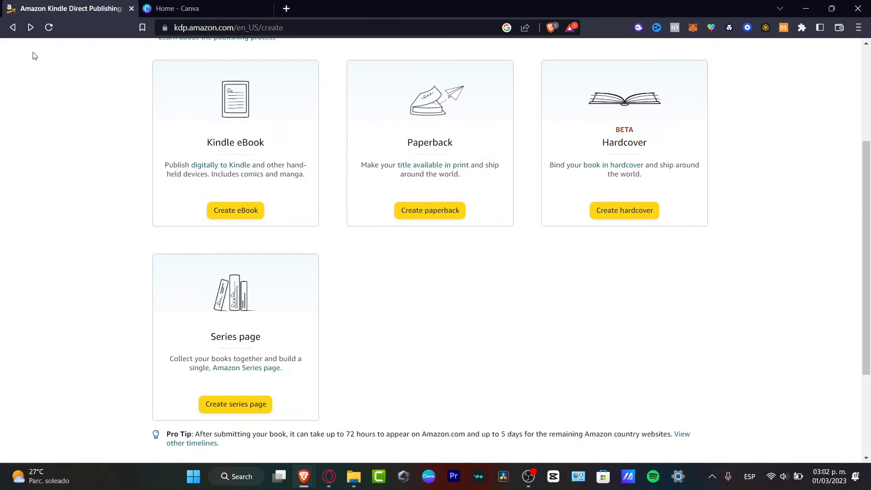
left_click(12, 28)
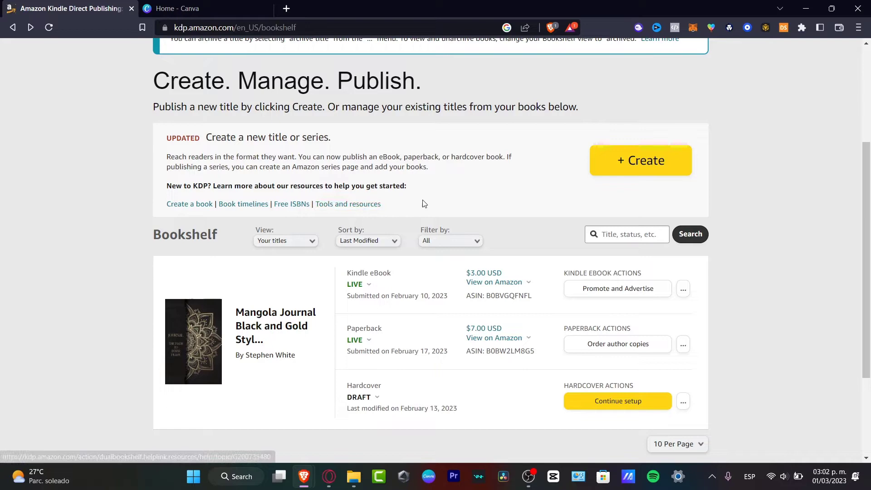
Step: Open KDP Tools and Resources help and highlight the eBook formatting resources
left_click(361, 203)
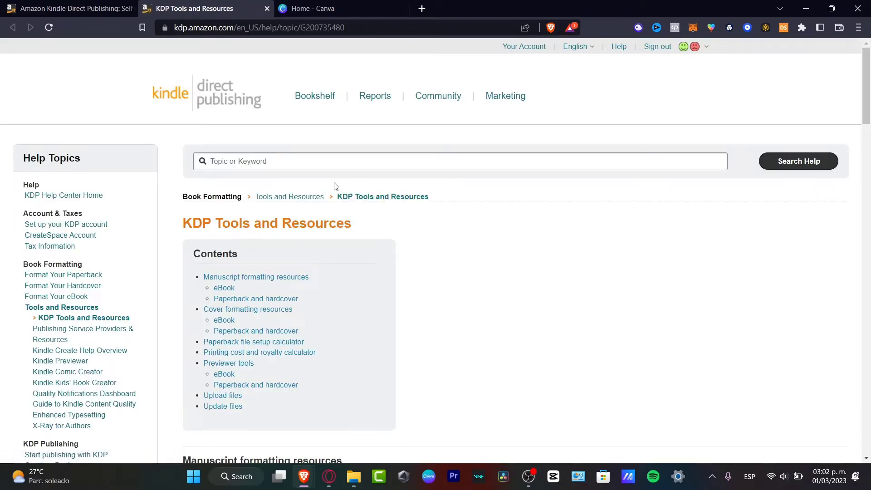
scroll(597, 217, "down", 7)
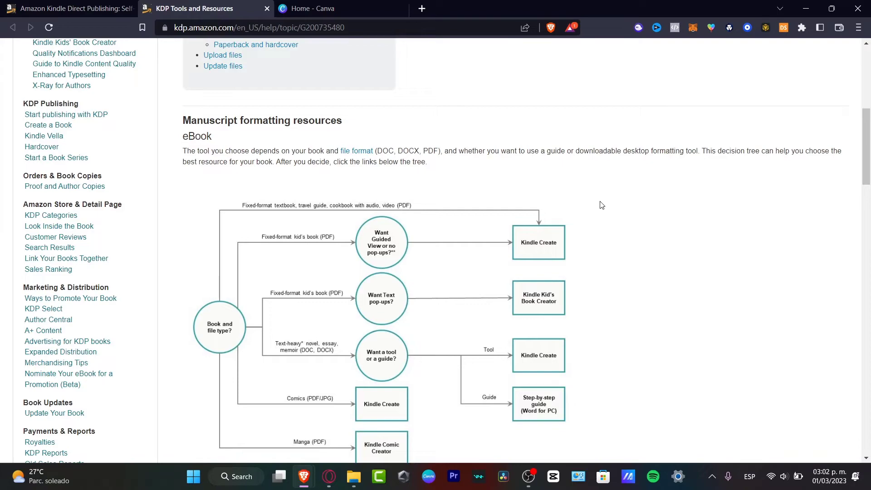
scroll(646, 215, "down", 7)
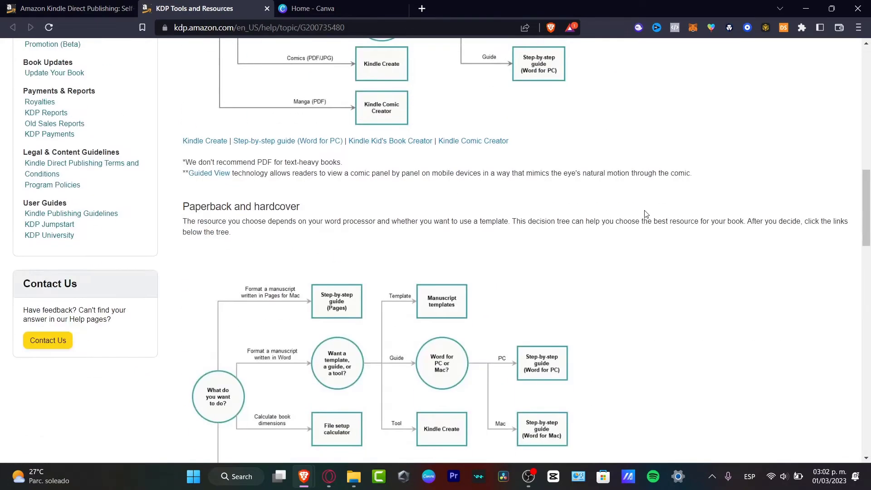
scroll(646, 215, "up", 7)
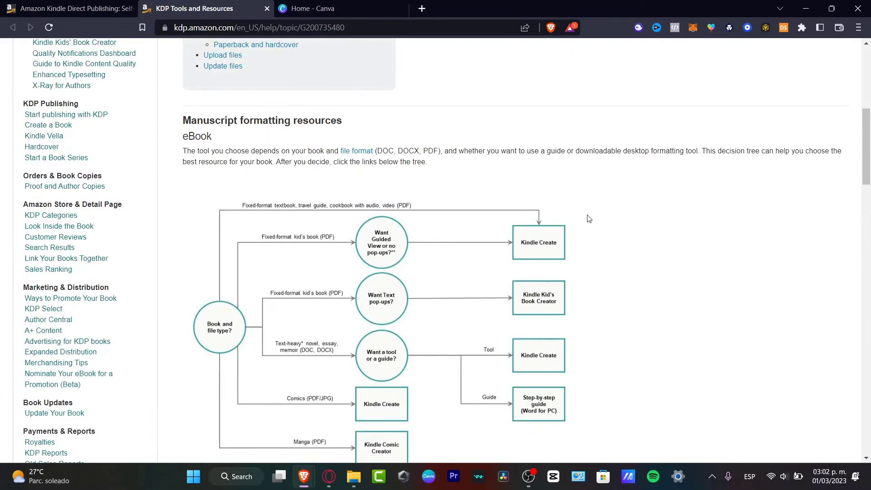
left_click_drag(182, 136, 386, 151)
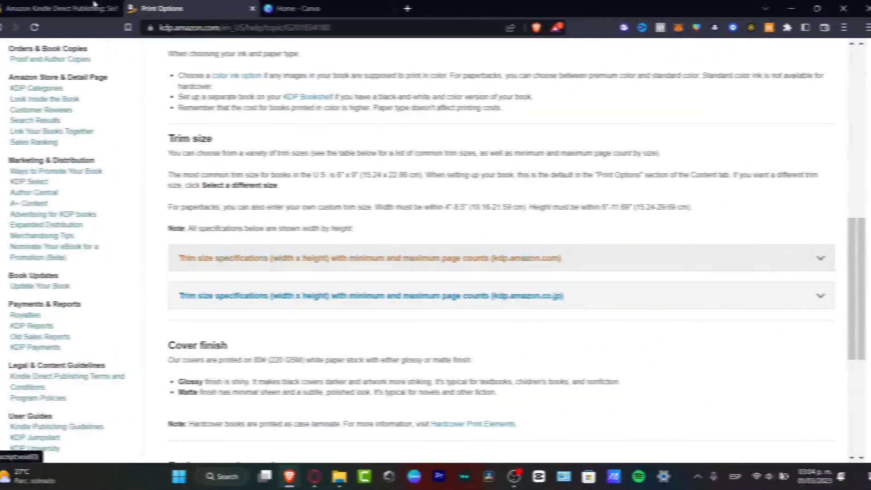
Step: Highlight the Print Options note that 6" x 9" is the most common trim size, then go to Canva
left_click(51, 5)
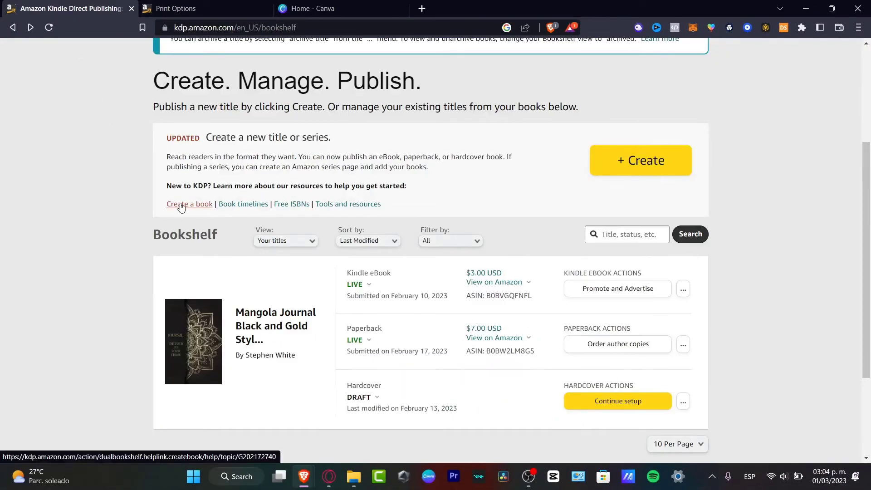
left_click(194, 6)
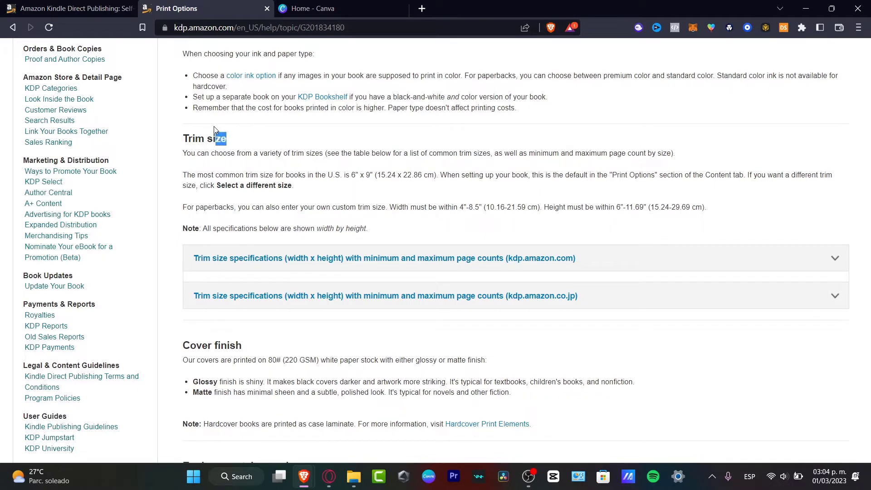
left_click_drag(213, 127, 203, 126)
left_click_drag(220, 175, 348, 174)
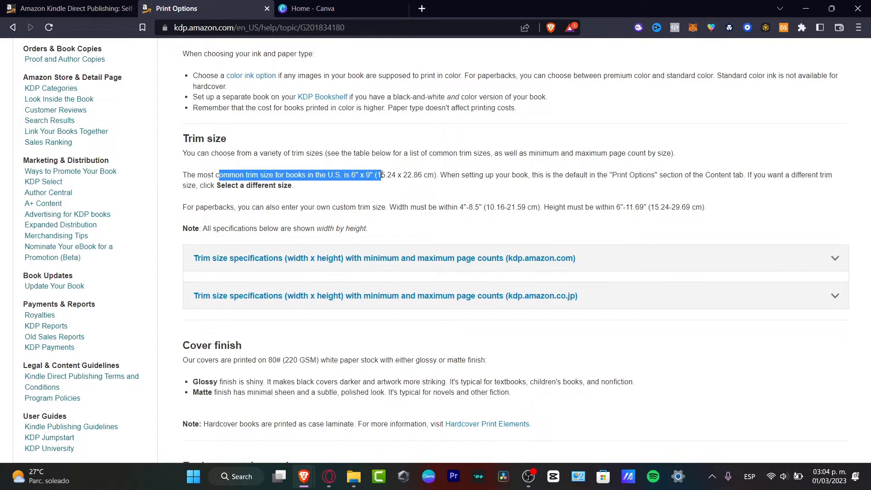
left_click_drag(461, 175, 373, 176)
left_click(331, 195)
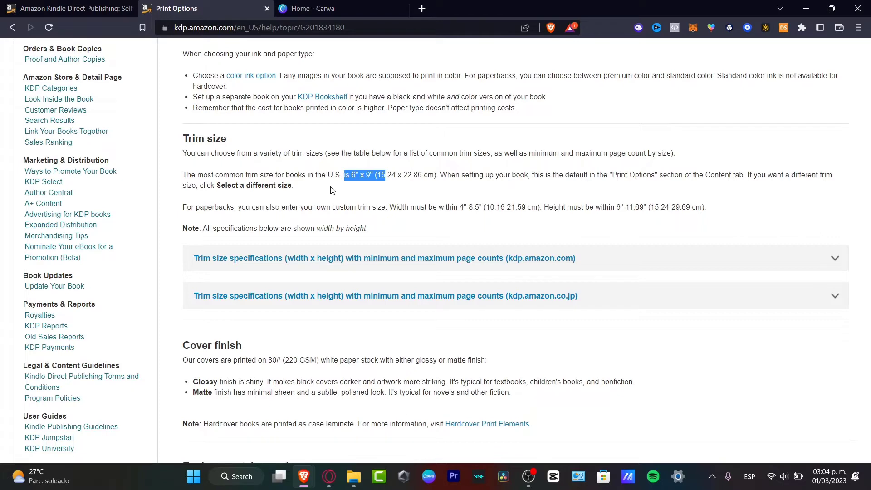
left_click(317, 8)
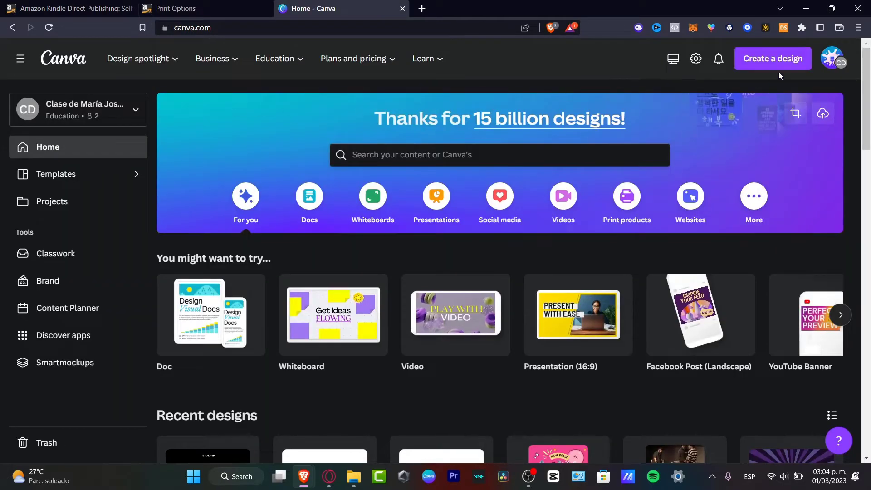
Step: Create a blank custom-size Canva design of 6 × 9 inches
left_click(777, 60)
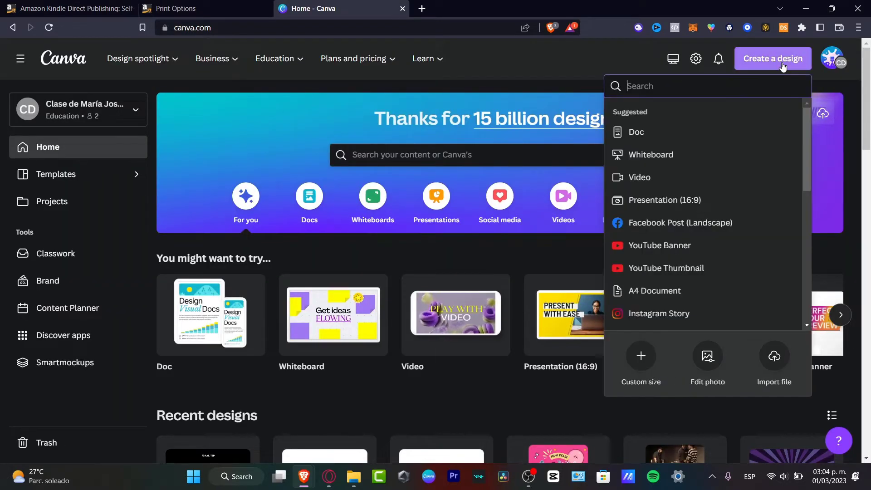
left_click(639, 355)
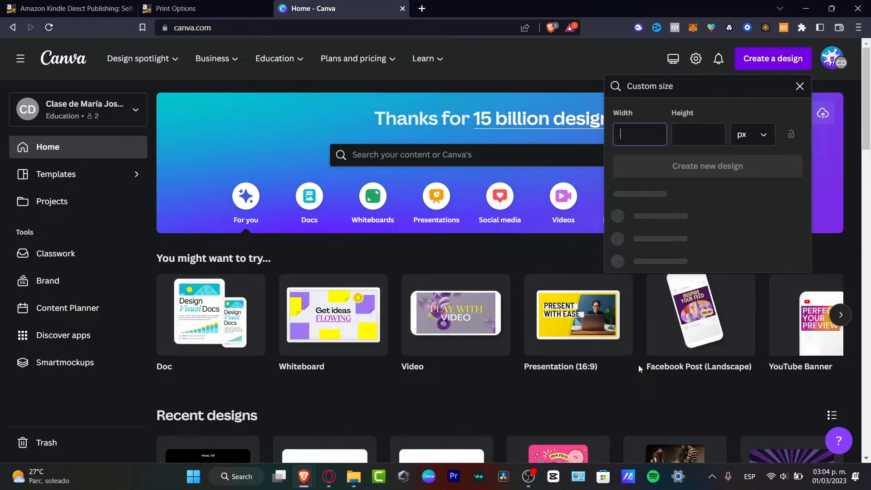
left_click(757, 138)
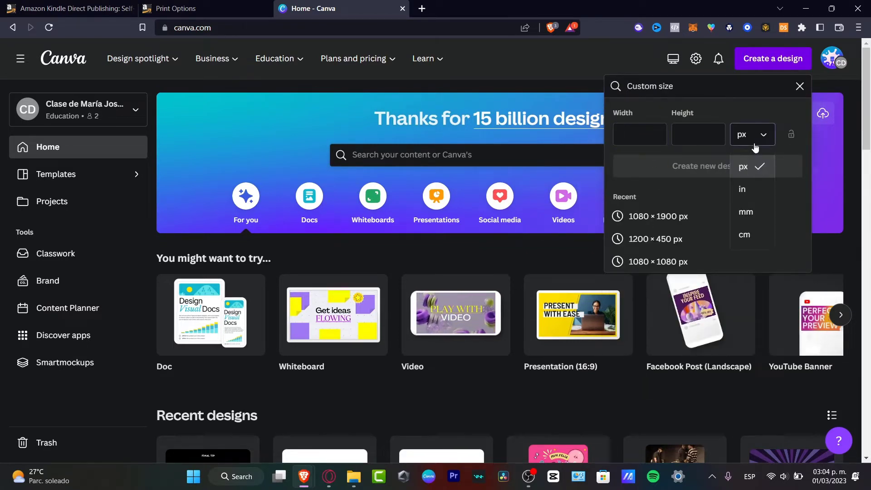
left_click(751, 189)
left_click(647, 140)
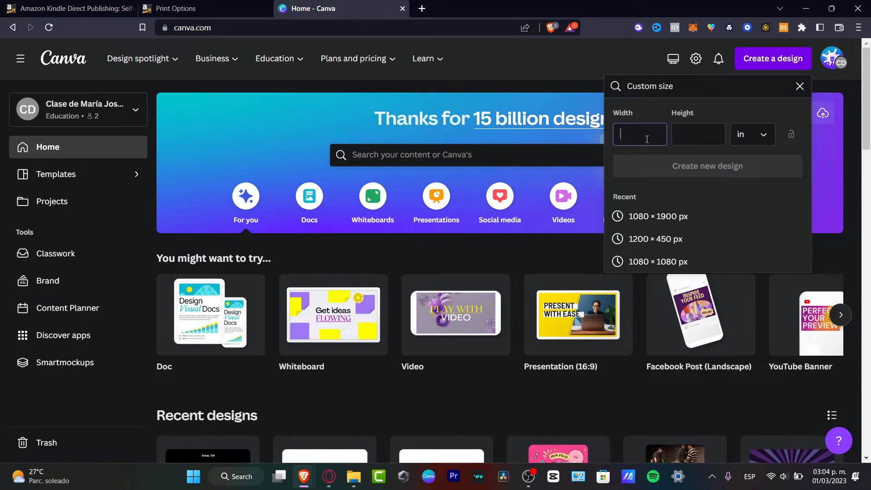
type("6")
left_click(698, 139)
type("9")
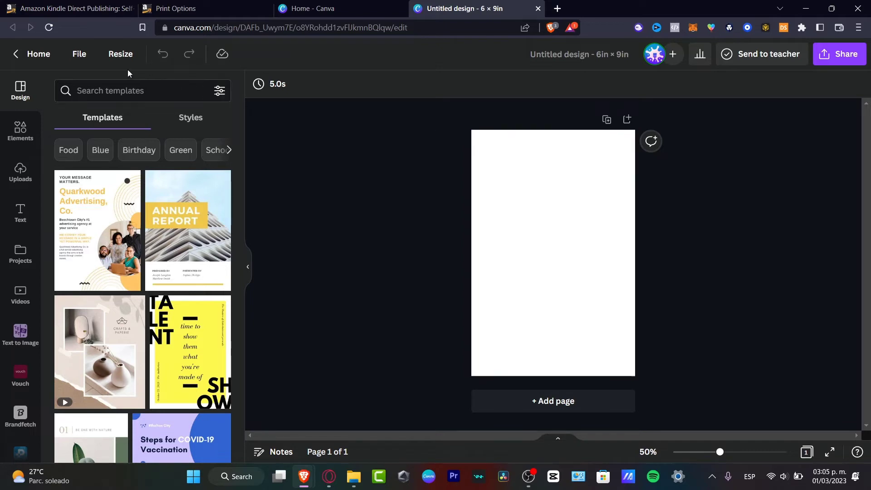
Step: Search Canva templates for 'journal'
left_click(123, 82)
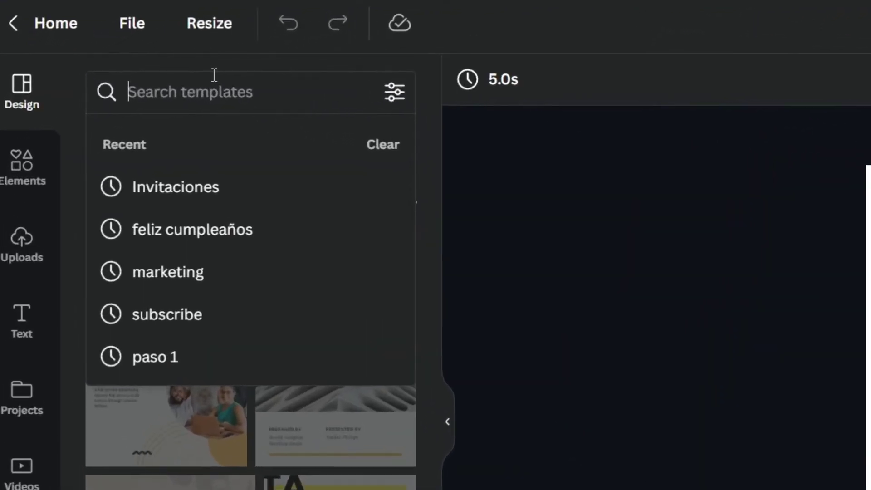
type("journal")
key("Return")
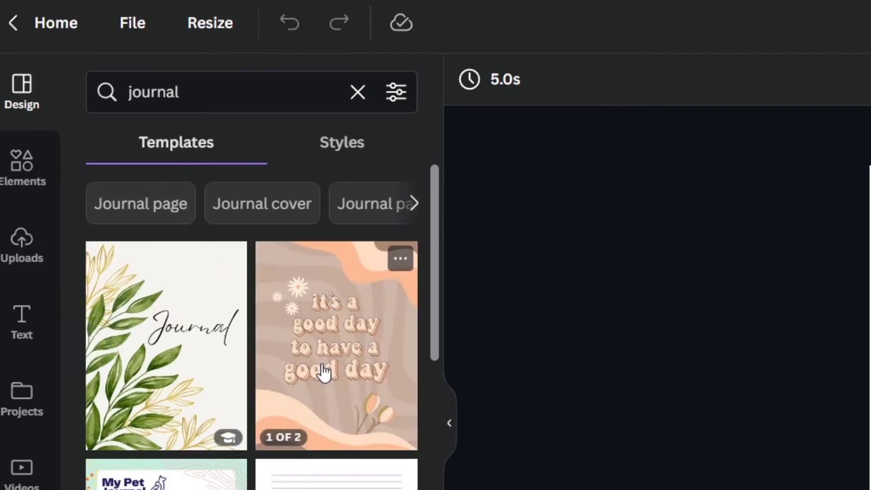
Step: Apply the dark celestial MY JOURNAL template and make its artwork fill the 6 × 9 page
scroll(321, 370, "down", 10)
scroll(333, 379, "down", 5)
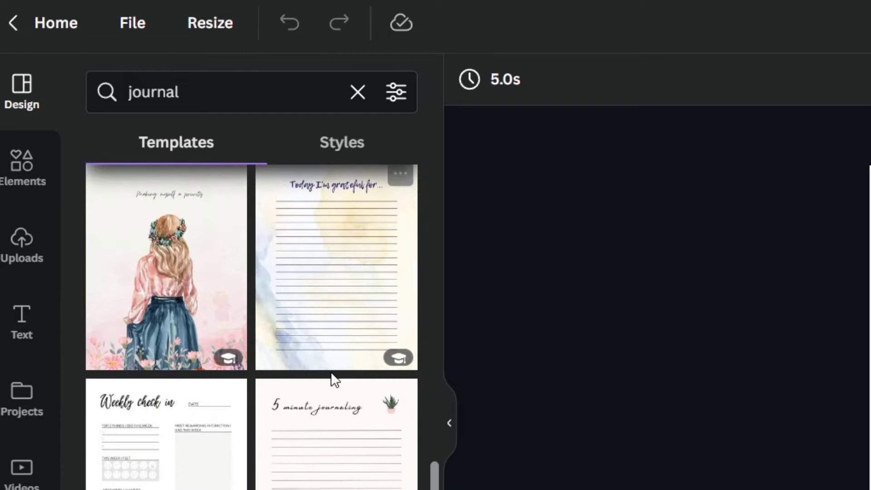
scroll(331, 378, "down", 5)
scroll(330, 377, "down", 2)
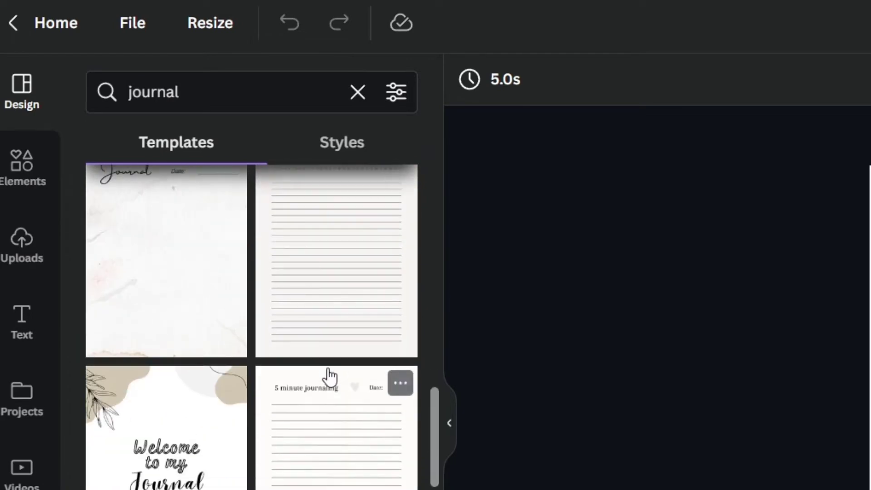
scroll(330, 376, "down", 5)
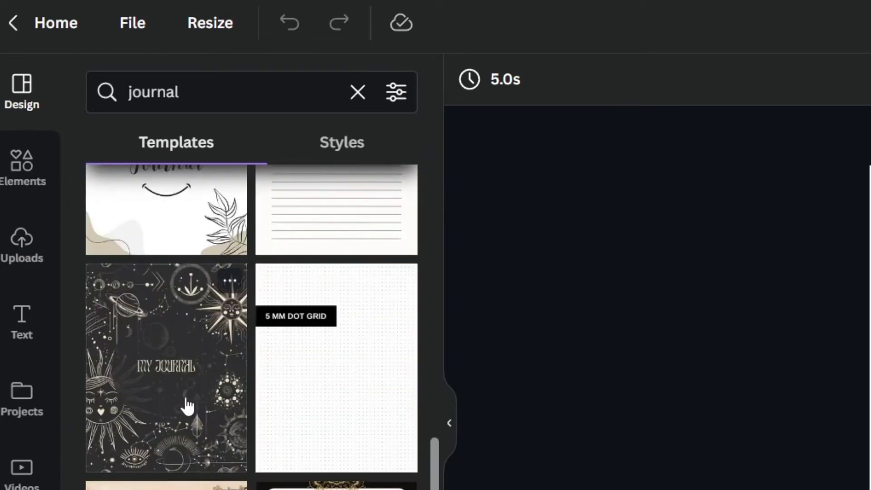
left_click(159, 408)
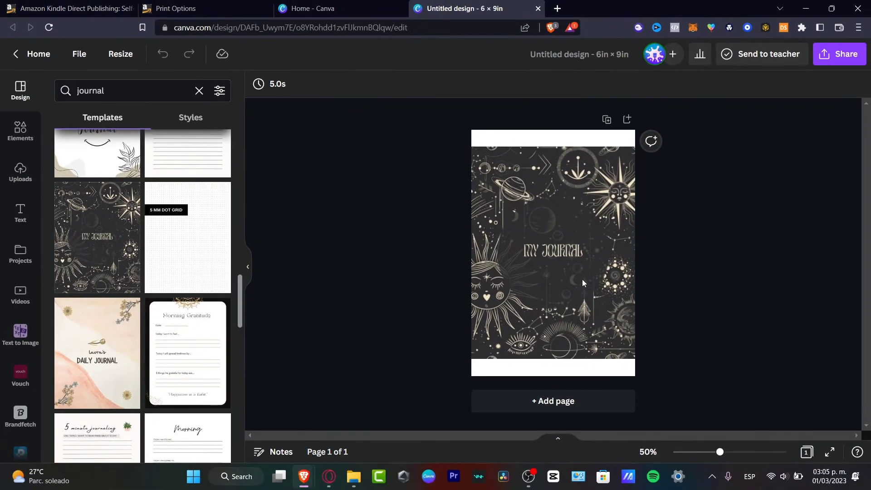
left_click(583, 265)
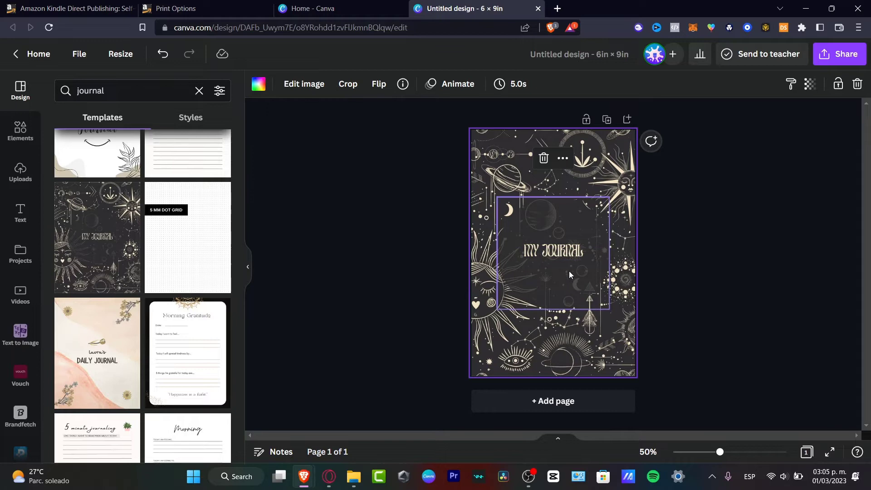
Step: Replace the cover title 'MY JOURNAL' with 'JOURNAL 2023'
left_click(575, 254)
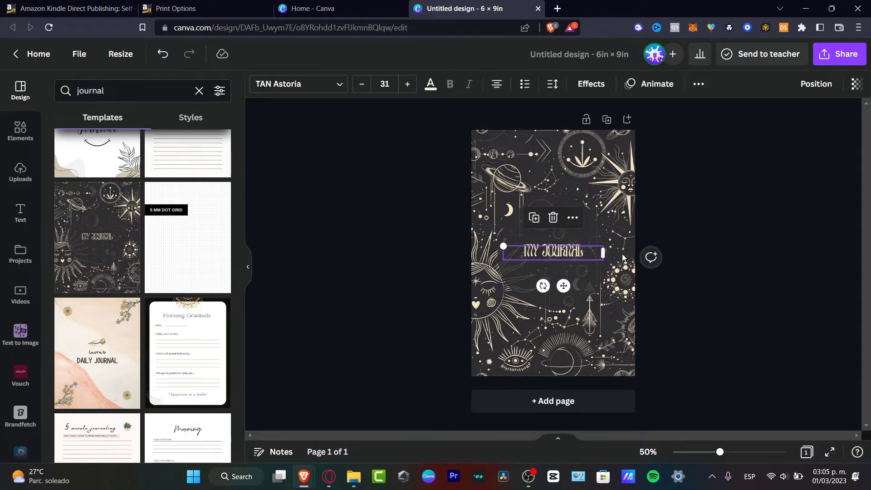
double_click(579, 251)
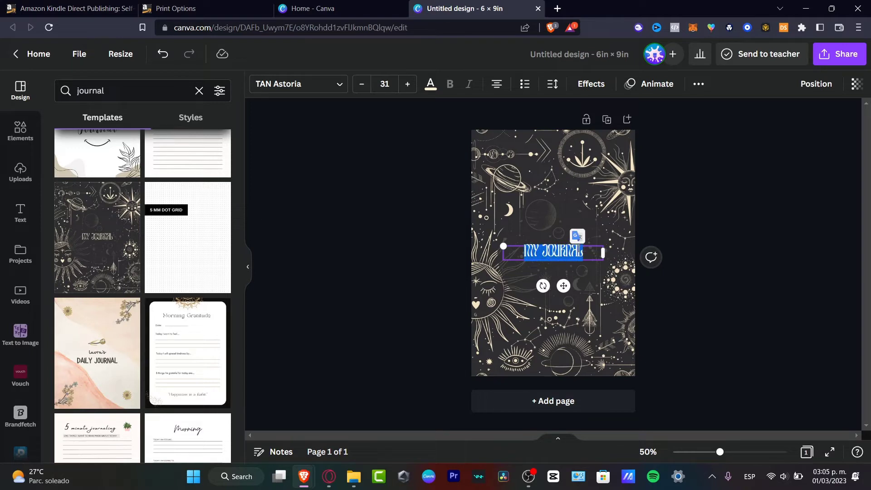
type("JU")
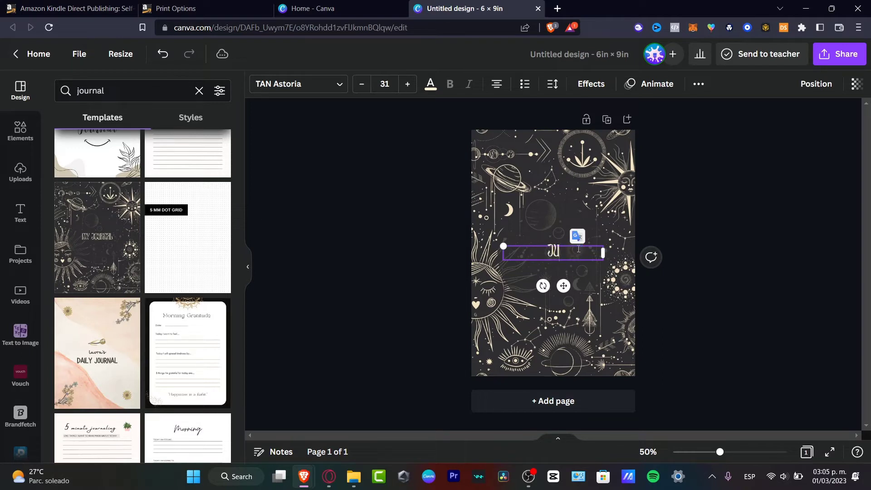
type("URNAL 2023")
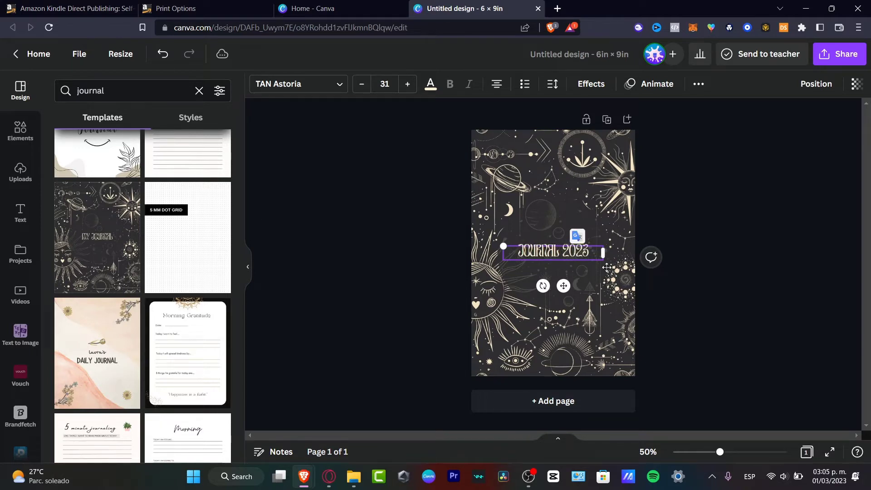
left_click(814, 256)
Step: Add pages 2 and 3 with the 5 minute journaling lined layout and the month-header lined layout
left_click(594, 401)
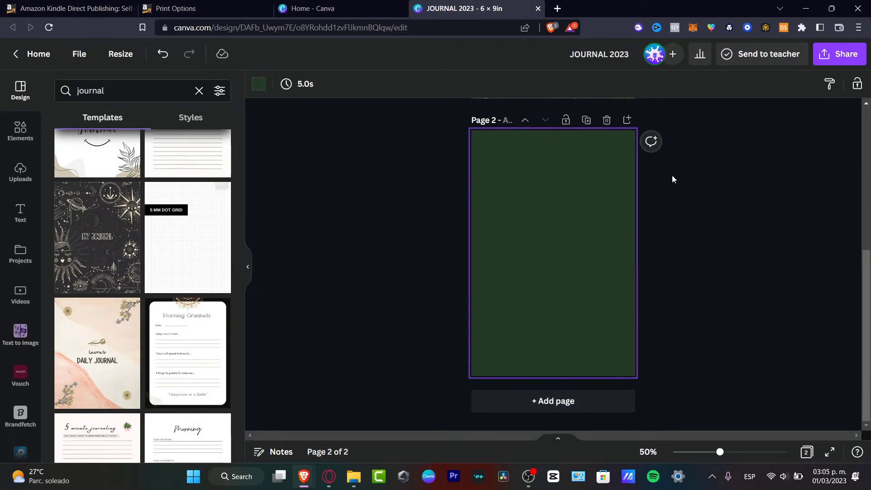
scroll(161, 295, "up", 4)
left_click(168, 295)
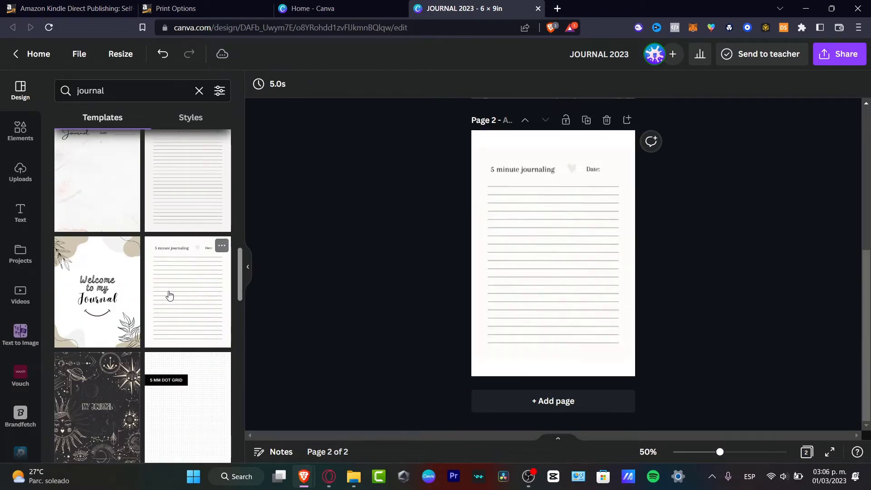
left_click(540, 253)
left_click(614, 410)
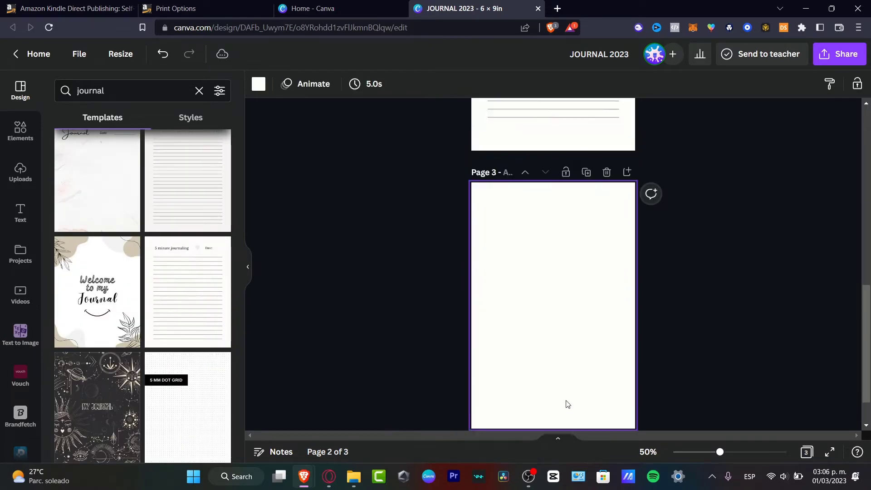
scroll(174, 317, "up", 4)
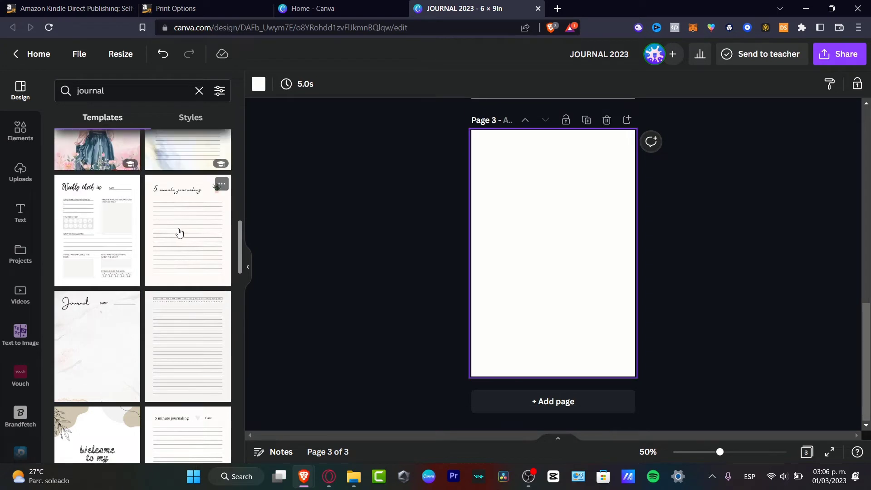
left_click(191, 336)
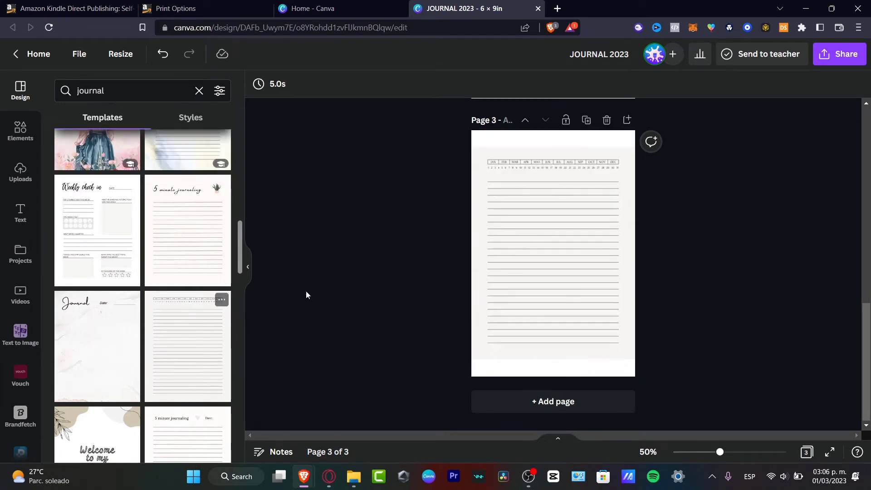
Step: Add pages 4 and 5 with Weekly check in and Today I'm grateful for layouts, plus blank page 6
left_click(542, 406)
left_click(93, 249)
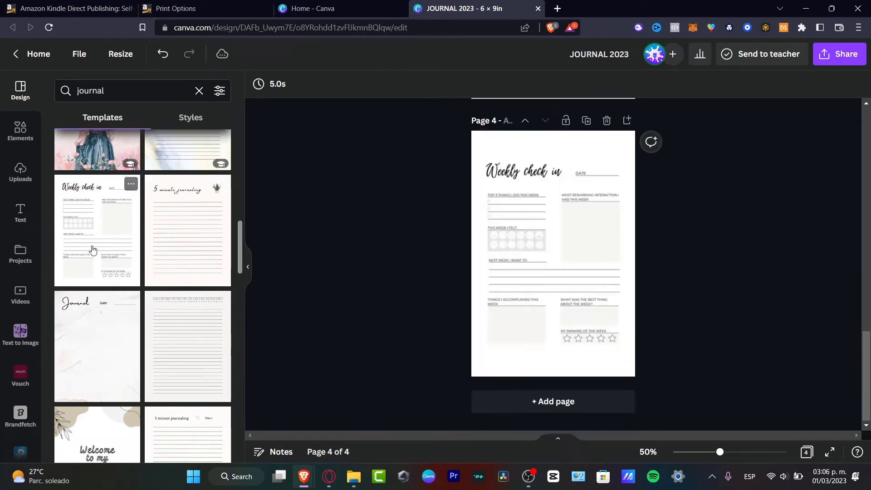
left_click(574, 402)
scroll(136, 272, "up", 4)
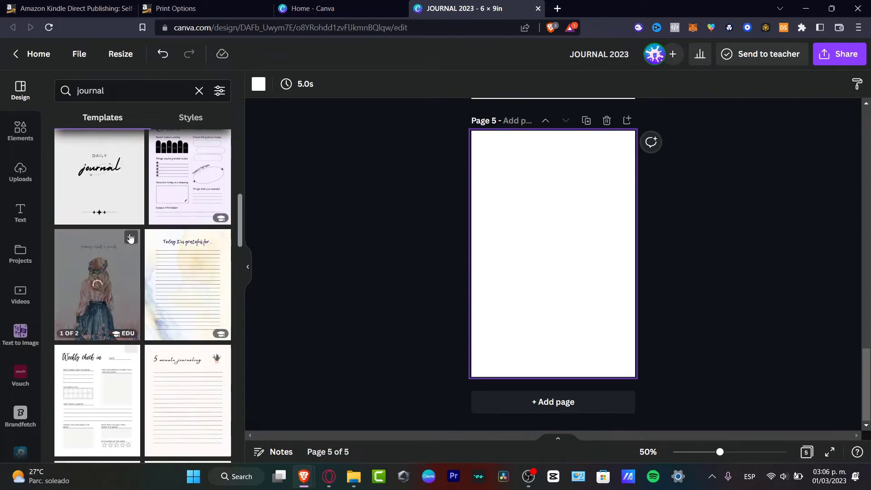
left_click(190, 279)
left_click(592, 218)
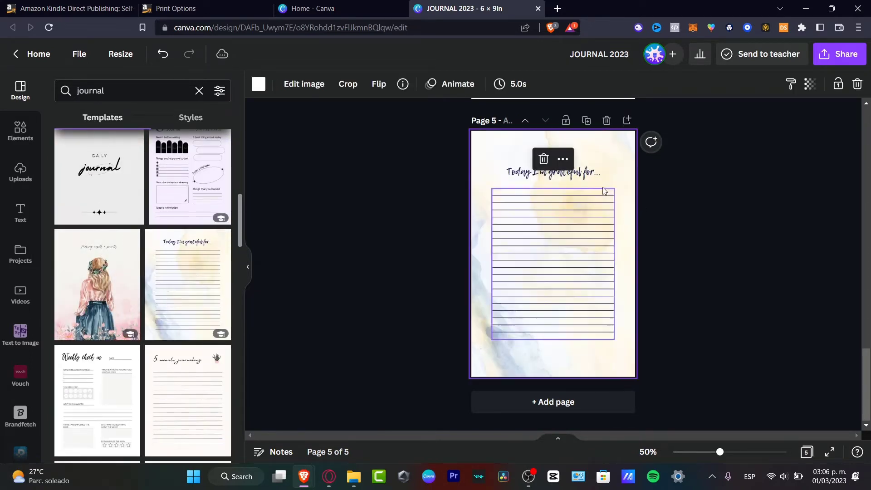
scroll(170, 209, "up", 3)
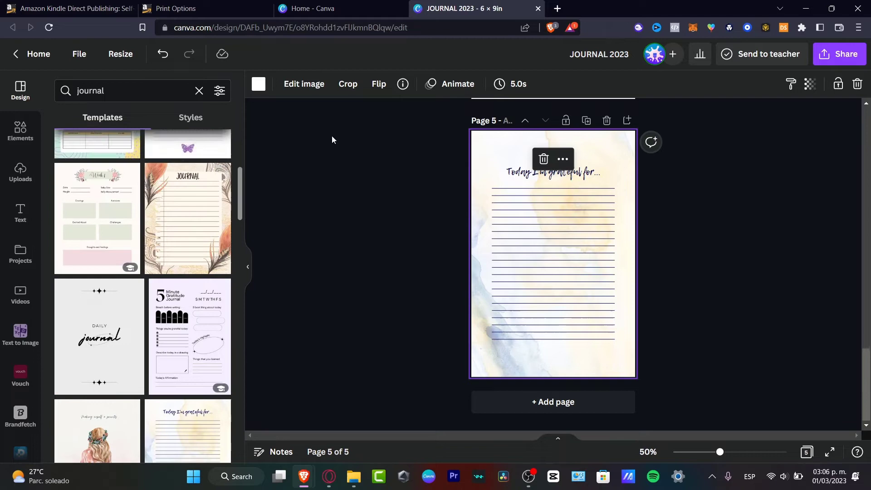
left_click(584, 407)
scroll(164, 338, "up", 5)
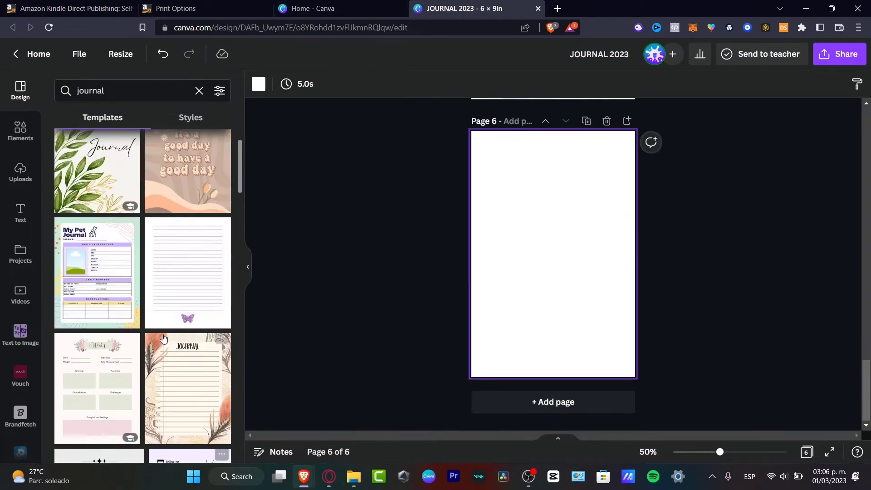
Step: Fill pages 6–8 with the dolphin, strawberry and cherry lined pages and view all pages as a grid
left_click(172, 334)
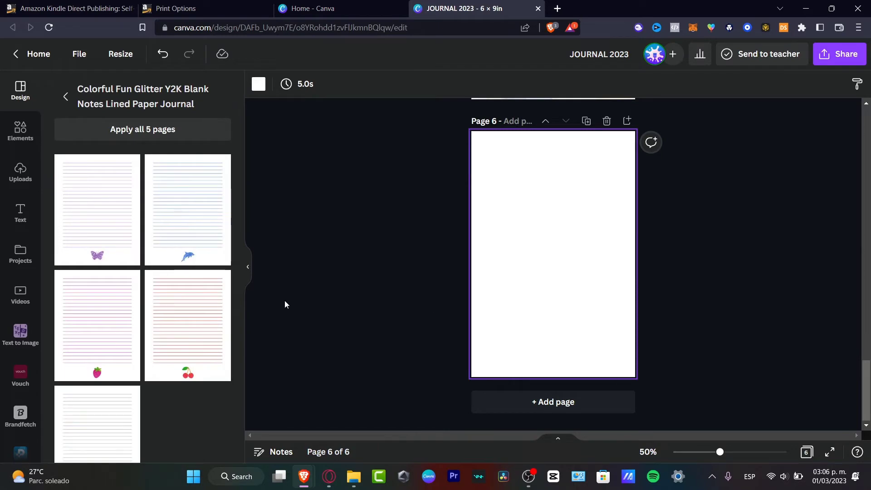
left_click(197, 235)
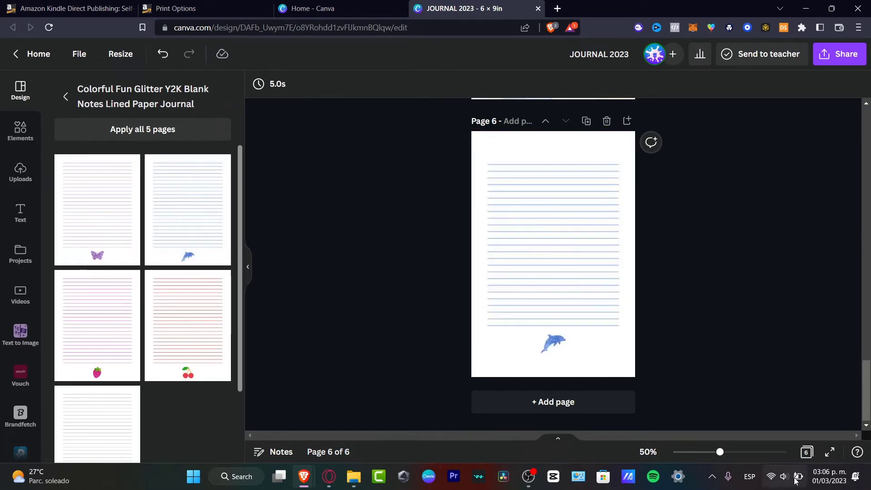
left_click(600, 410)
left_click(97, 325)
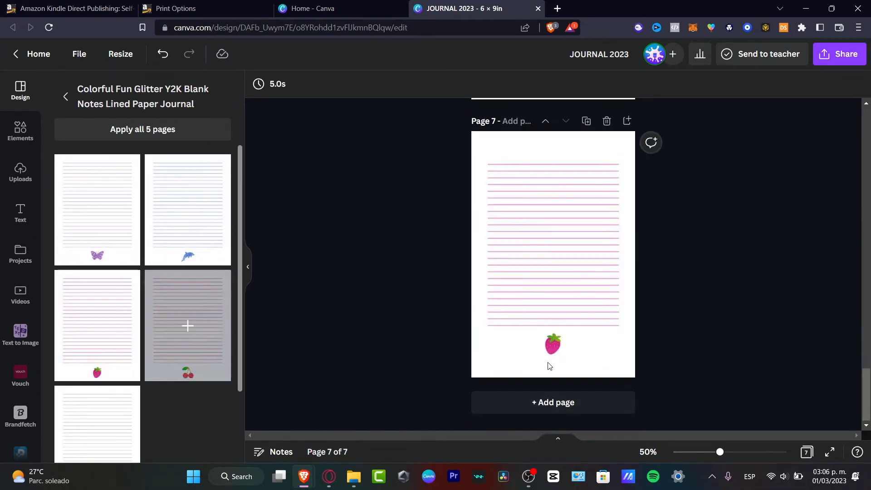
left_click(566, 403)
left_click(180, 326)
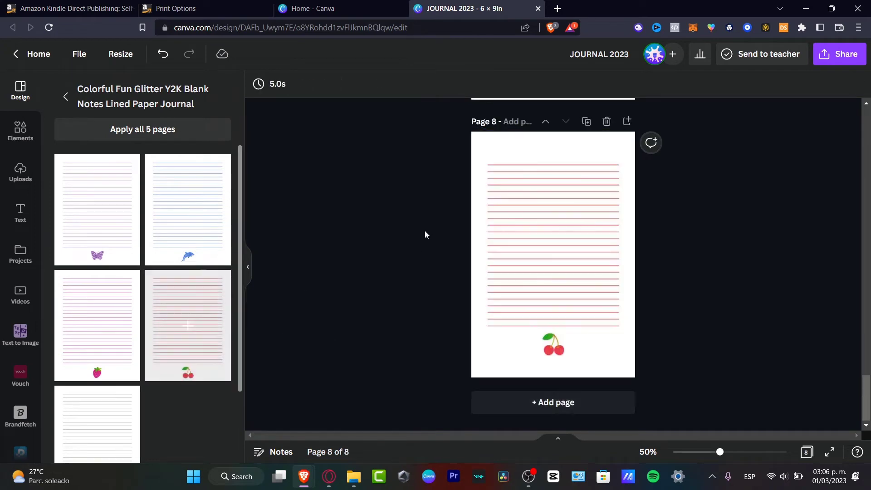
scroll(163, 328, "down", 2)
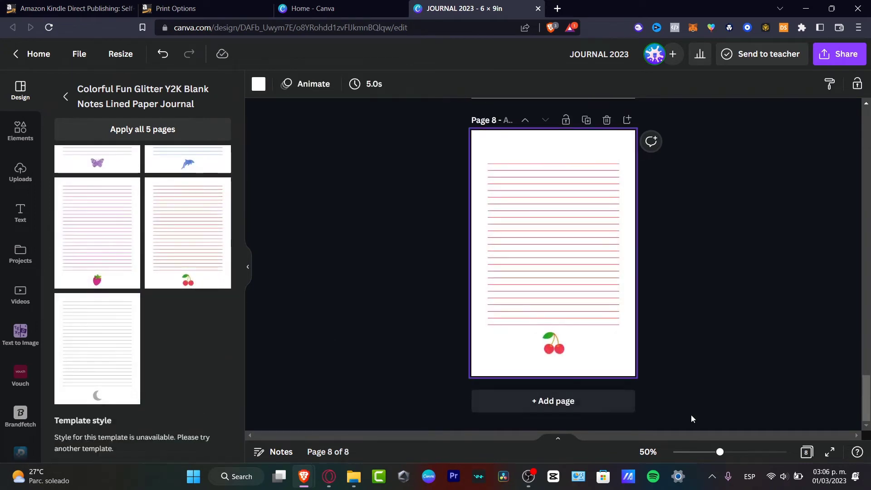
left_click(808, 452)
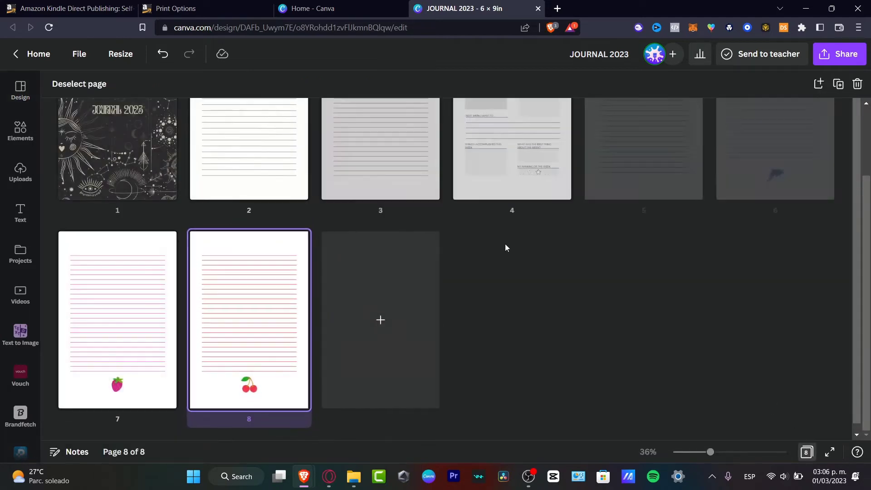
Step: Duplicate the dolphin, strawberry and cherry pages 6–8
scroll(271, 261, "up", 2)
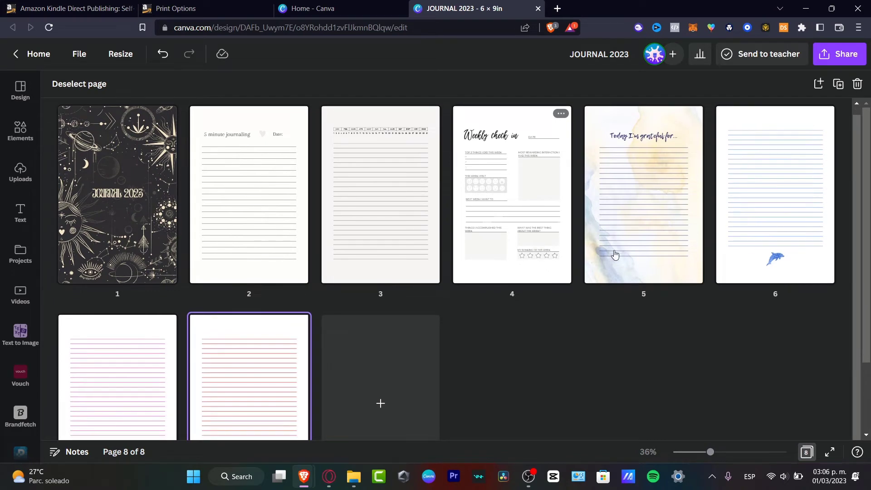
left_click(758, 224)
left_click(153, 356, "shift")
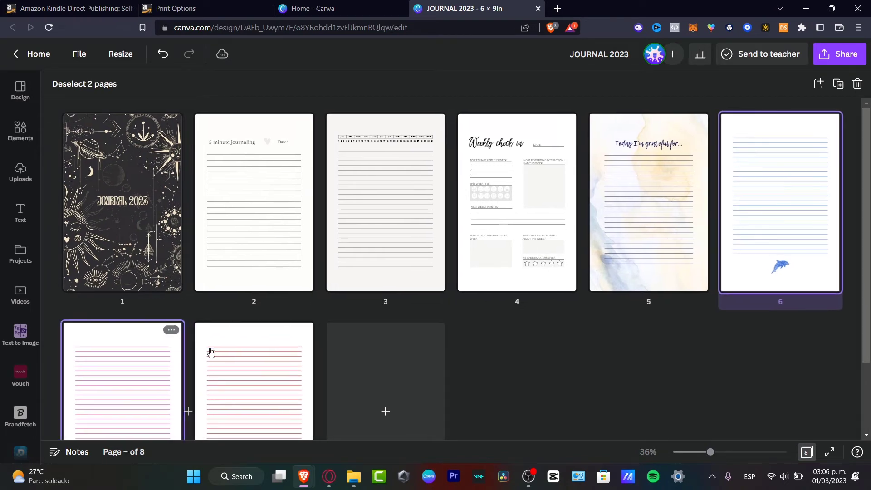
left_click(245, 360, "shift")
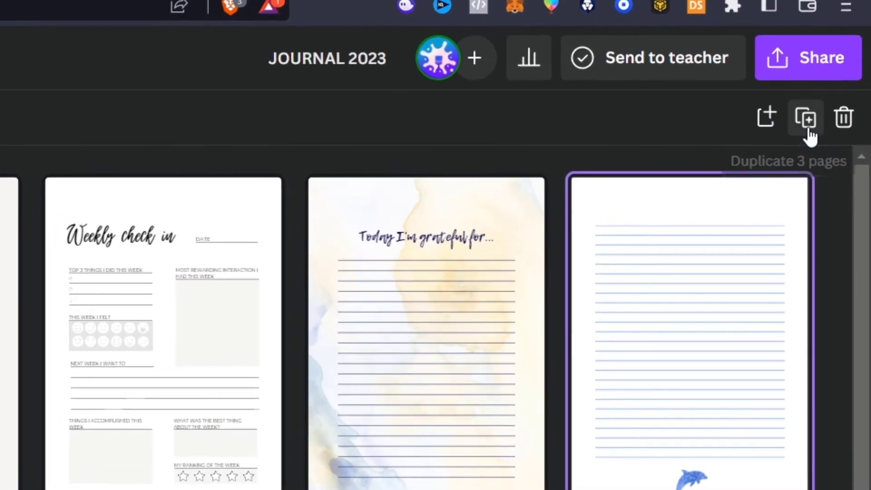
left_click(809, 132)
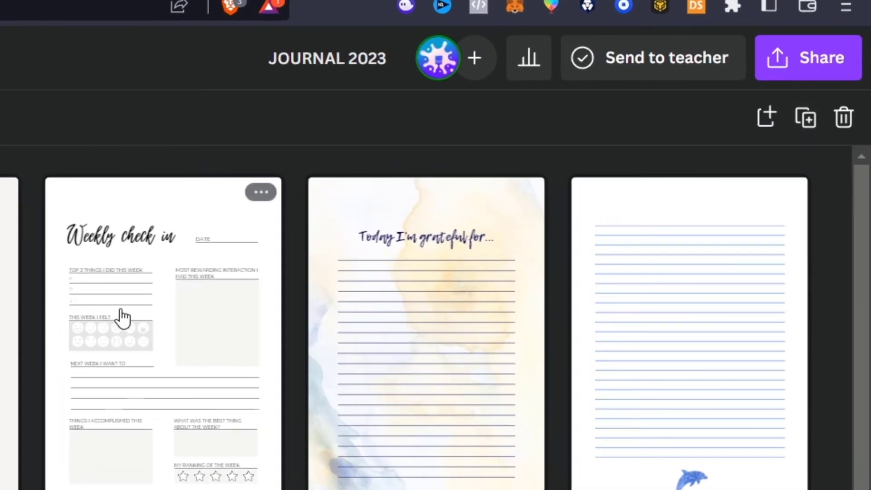
Step: Duplicate the month-header page 3 and move the copy to position 11
left_click(810, 120)
left_click_drag(203, 268, 599, 489)
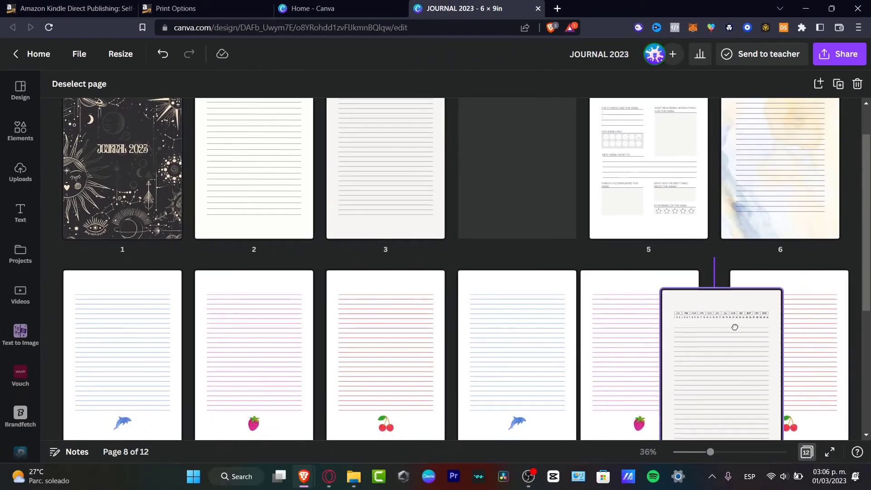
left_click_drag(735, 327, 729, 315)
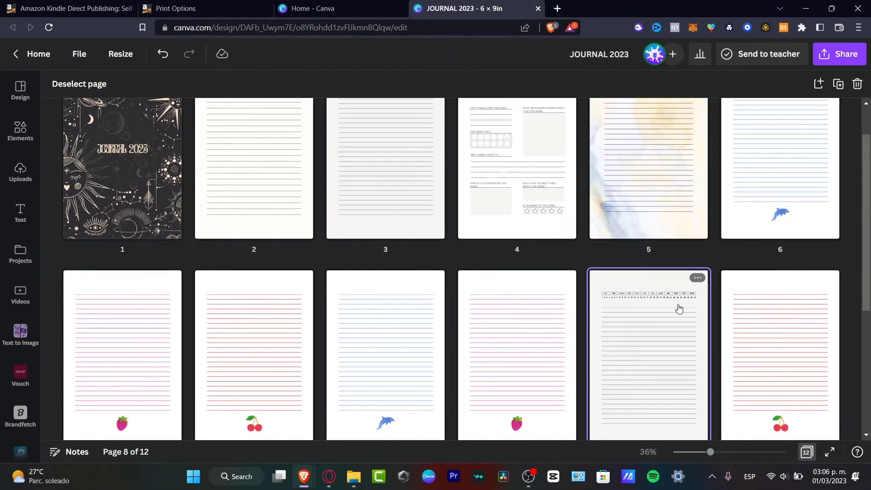
scroll(679, 305, "up", 2)
left_click(438, 173)
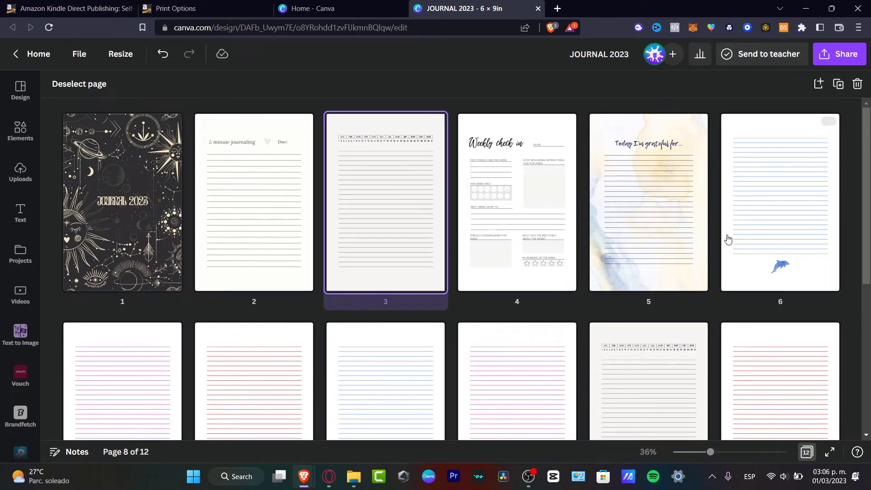
scroll(736, 276, "down", 3)
Step: Duplicate pages 7–10 and move the copies after the calendar page
left_click_drag(513, 438, 167, 227)
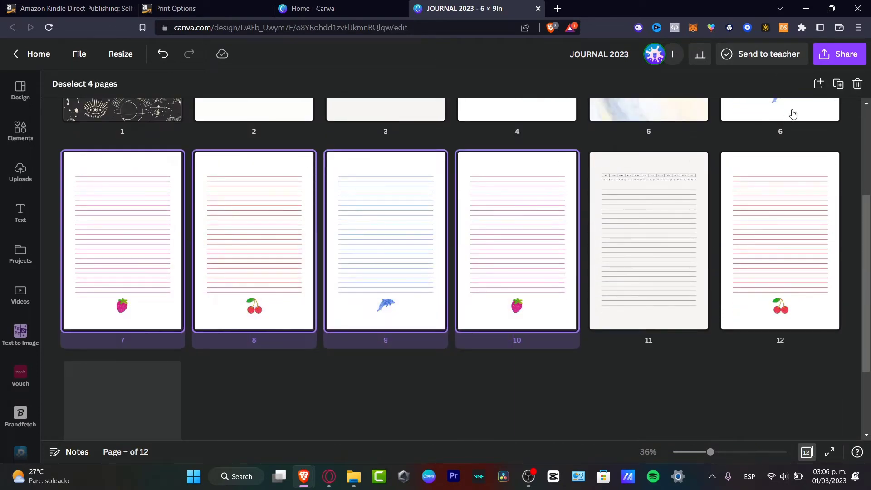
left_click(838, 88)
left_click_drag(605, 311, 495, 363)
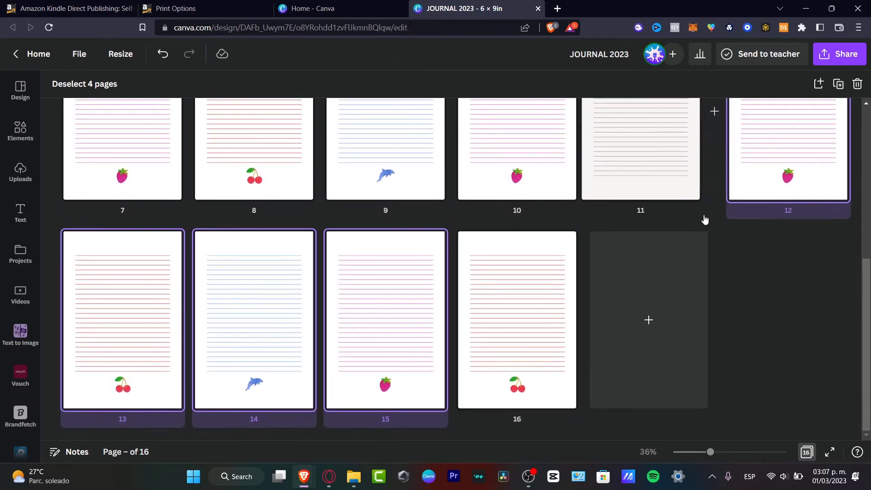
scroll(703, 218, "up", 3)
scroll(698, 245, "up", 2)
scroll(696, 245, "down", 5)
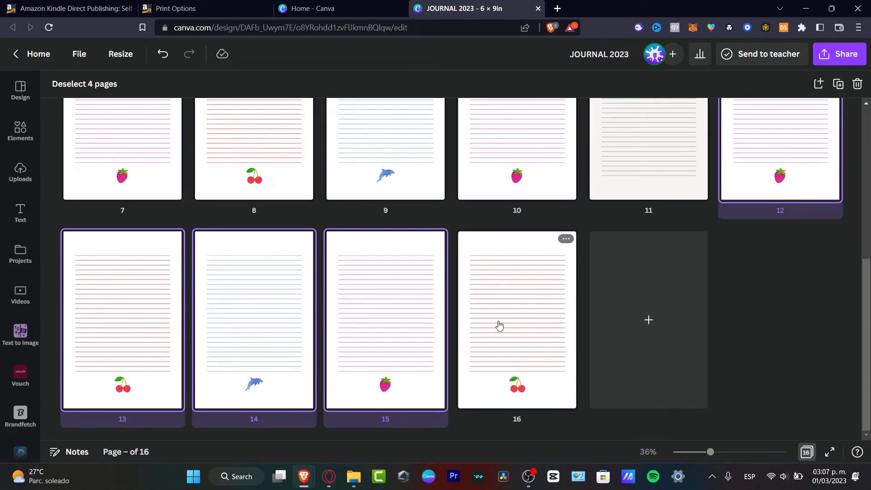
left_click_drag(795, 367, 548, 302)
Step: Select pages 2–16 and duplicate all fifteen pages
left_click(548, 302)
scroll(542, 306, "up", 5)
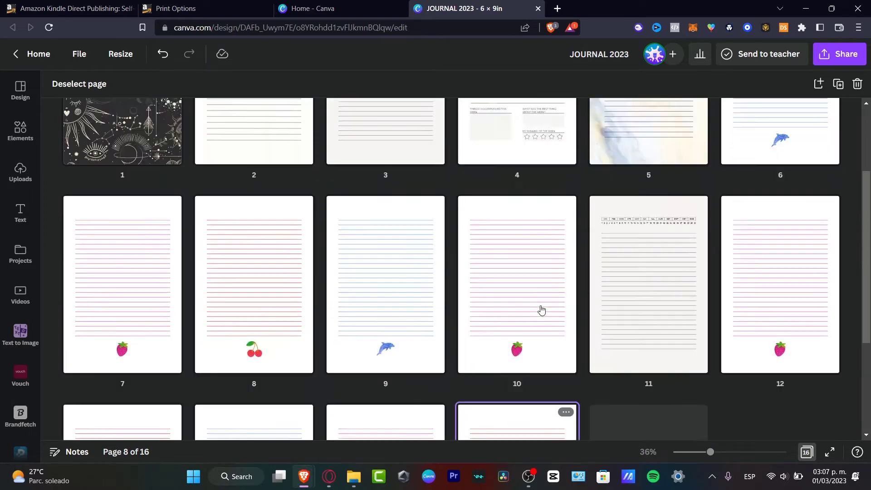
left_click(232, 190, "shift")
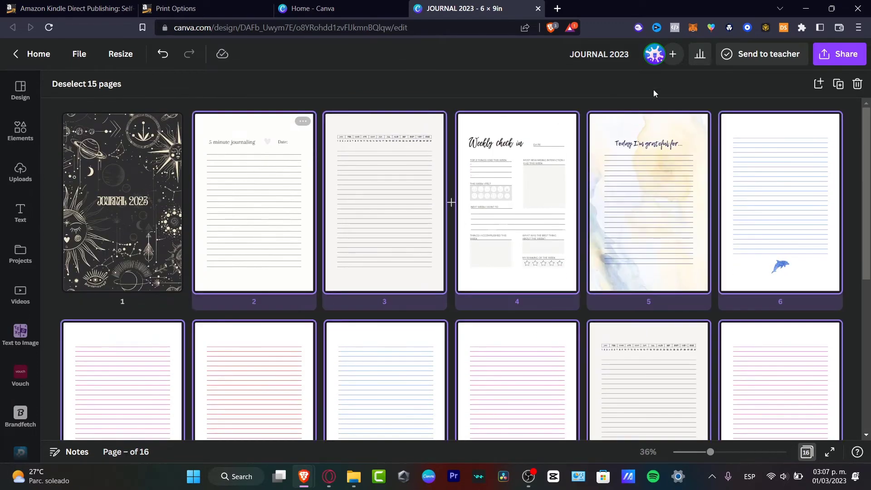
left_click(839, 86)
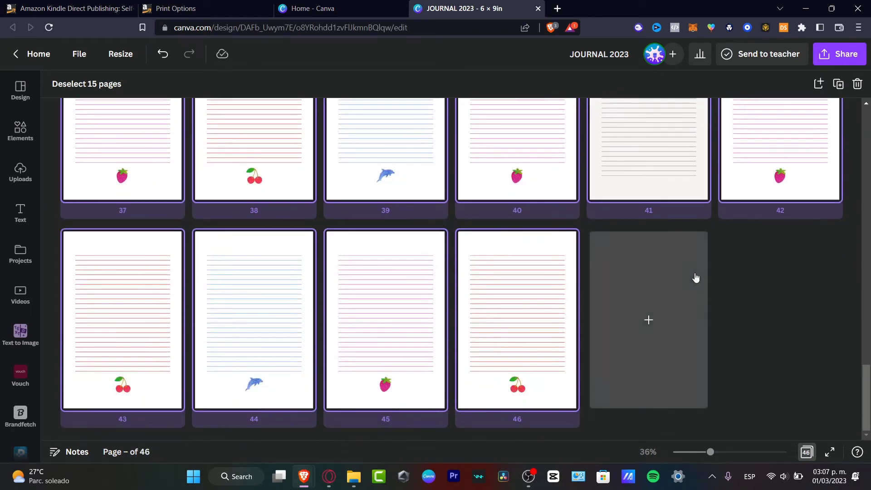
Step: Add two blank pages at the end, then delete the extra page 48
left_click(696, 277)
left_click(753, 292)
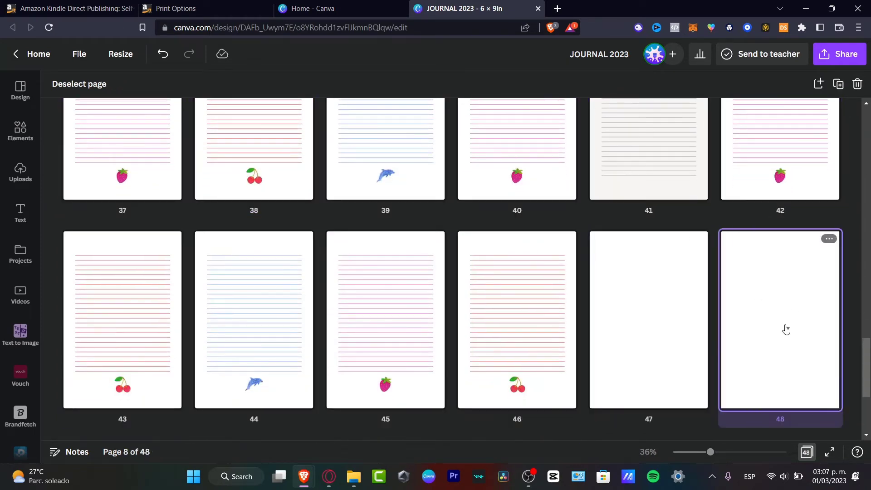
left_click(829, 242)
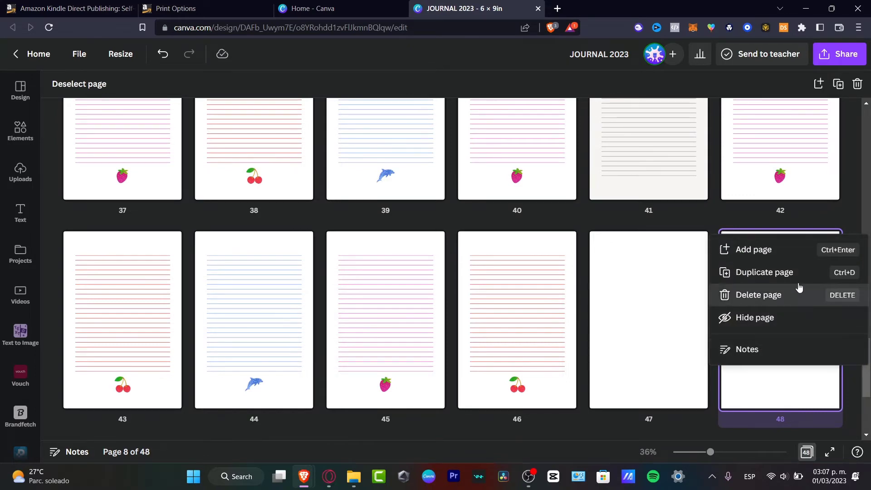
left_click(772, 295)
left_click(840, 219)
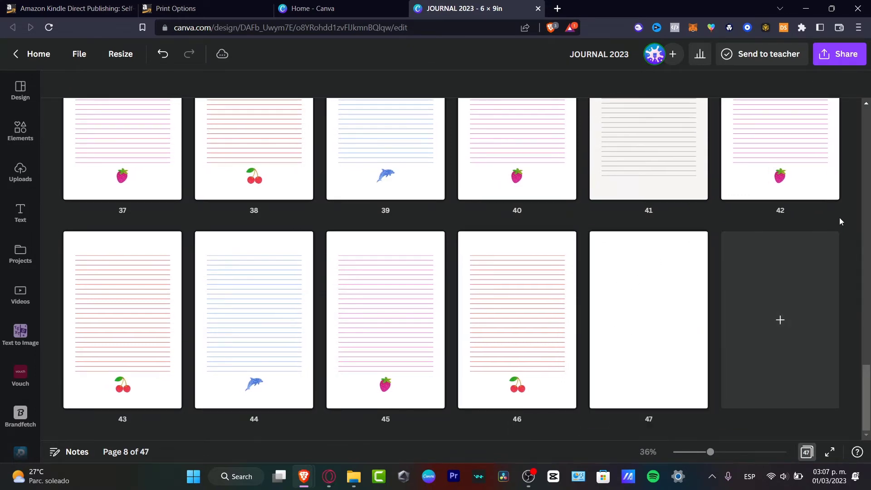
Step: Leave the page grid and scroll through the 47-page journal in the editor
left_click(807, 452)
scroll(697, 321, "up", 20)
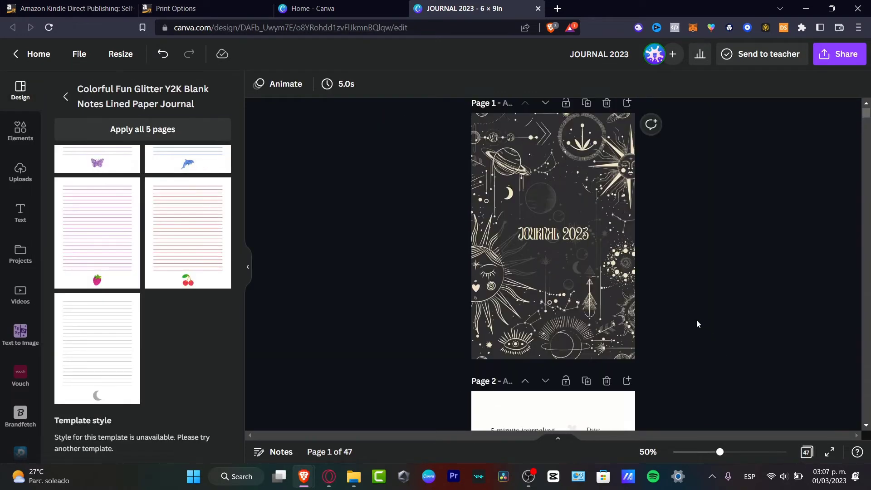
scroll(696, 320, "down", 10)
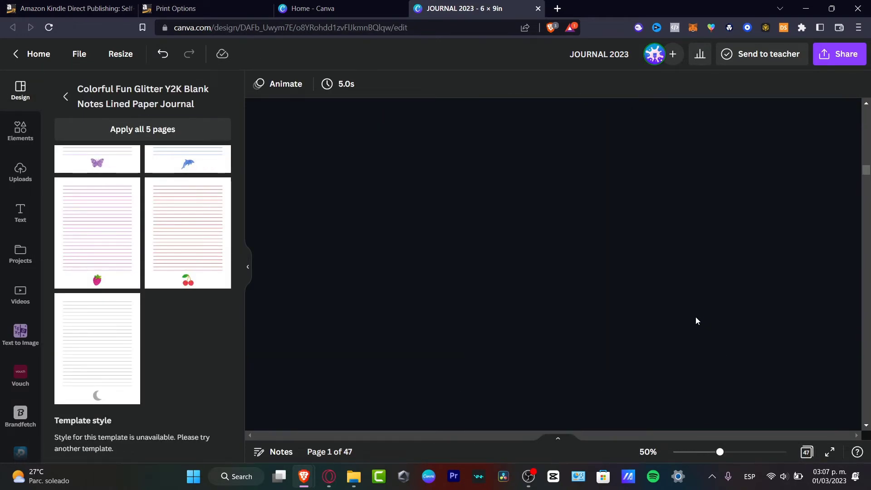
scroll(694, 319, "down", 15)
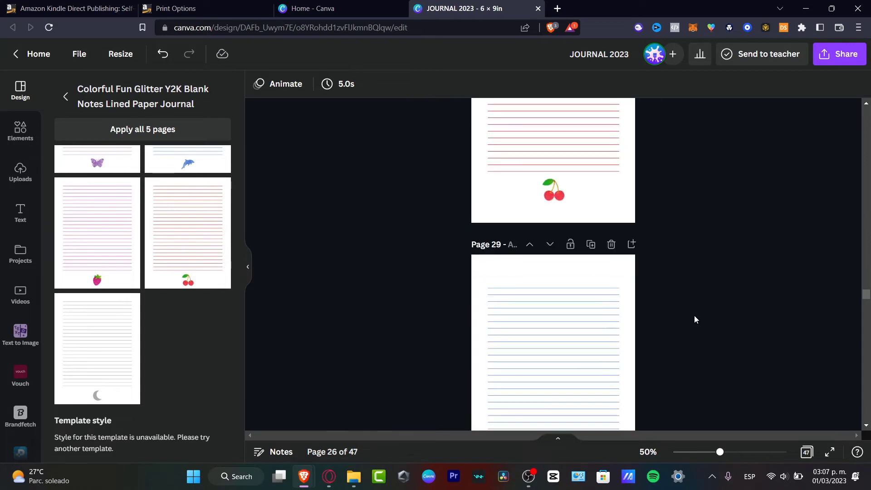
left_click_drag(869, 322, 869, 89)
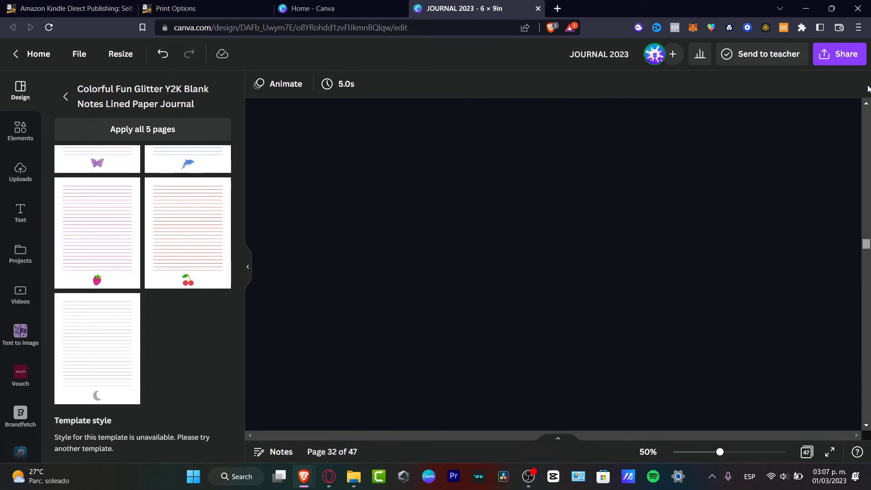
Step: Download JOURNAL 2023 as a PDF Standard file of pages 2–47, excluding page 1
left_click(846, 57)
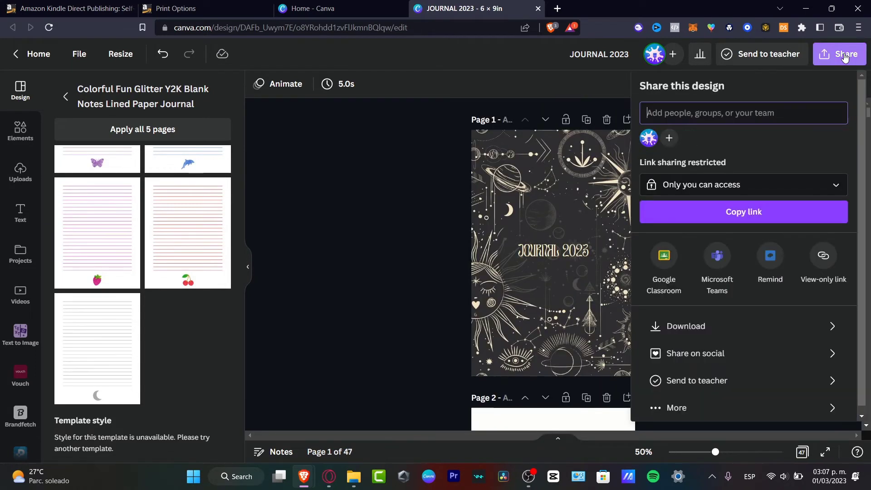
left_click(768, 326)
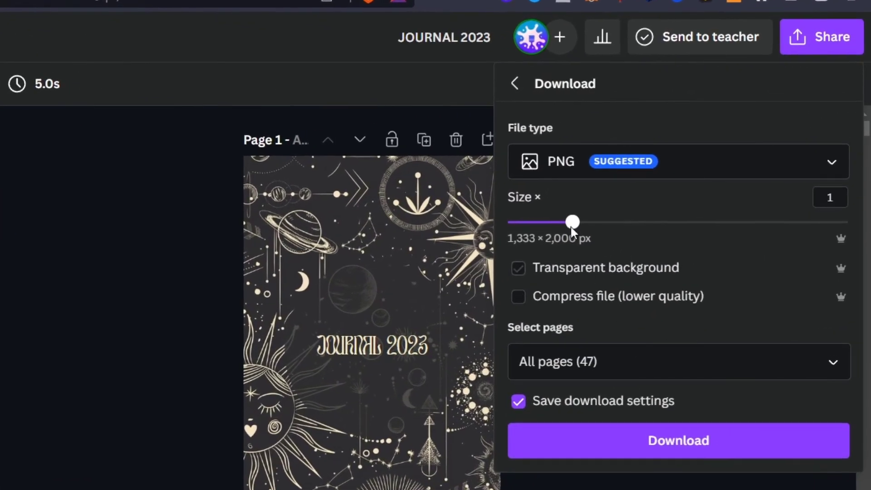
left_click(557, 160)
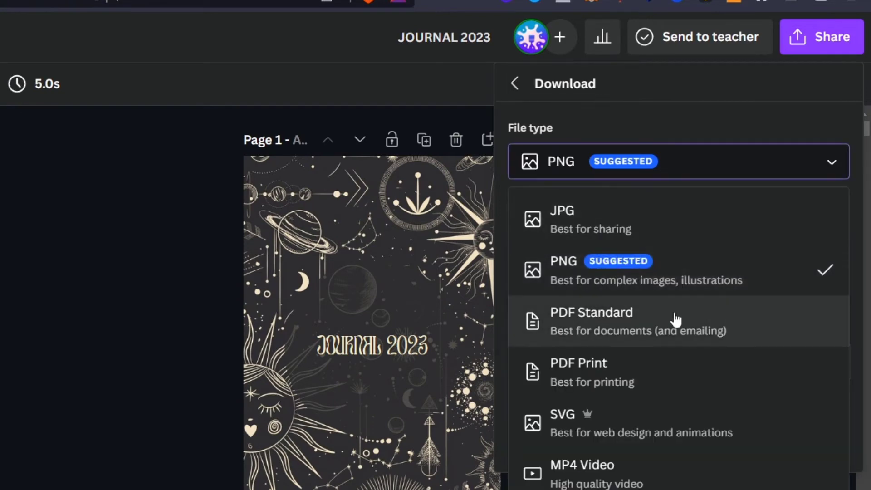
left_click(674, 321)
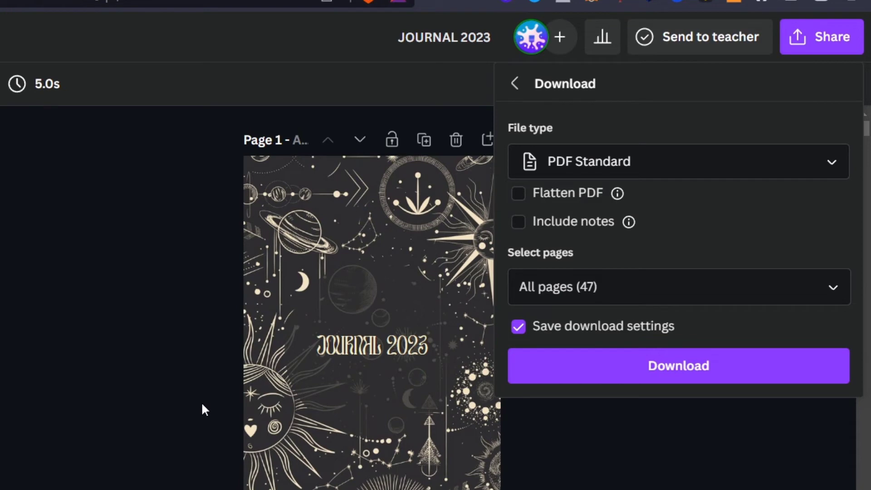
left_click(642, 278)
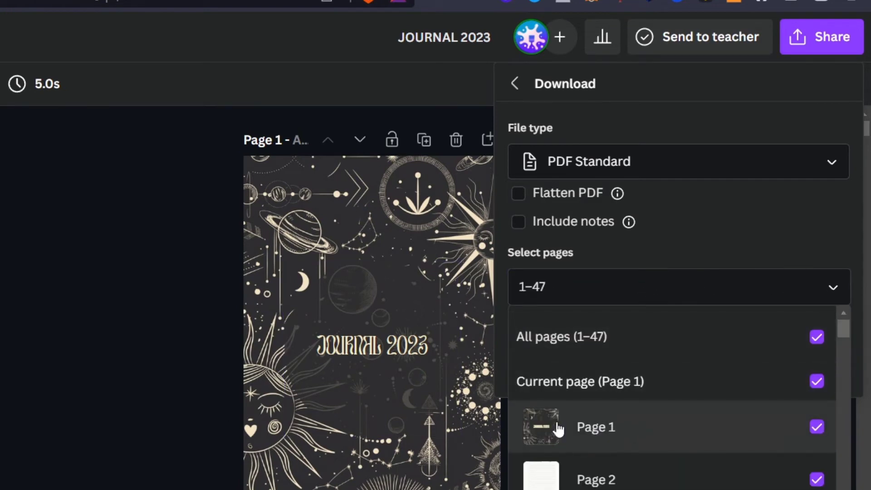
left_click(665, 437)
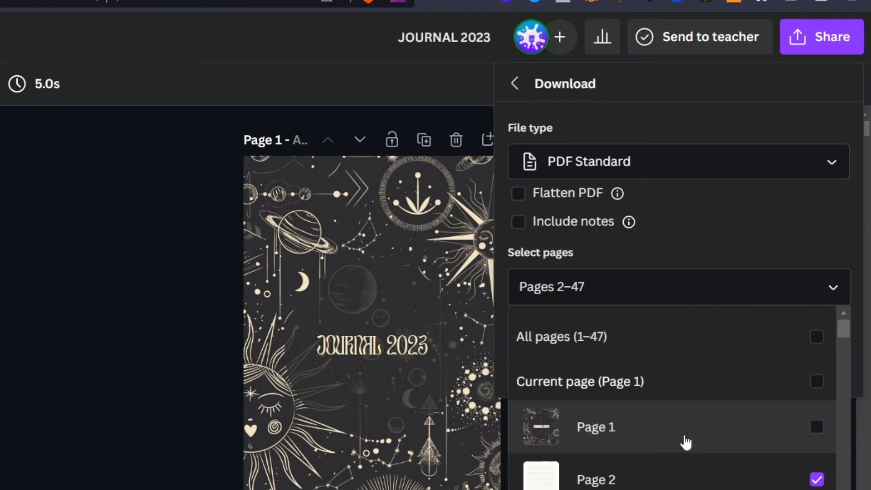
key("Return")
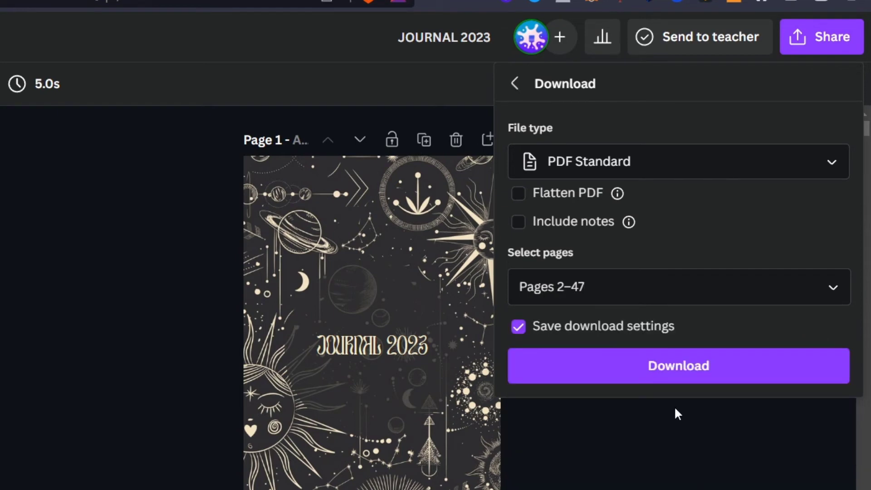
left_click(665, 369)
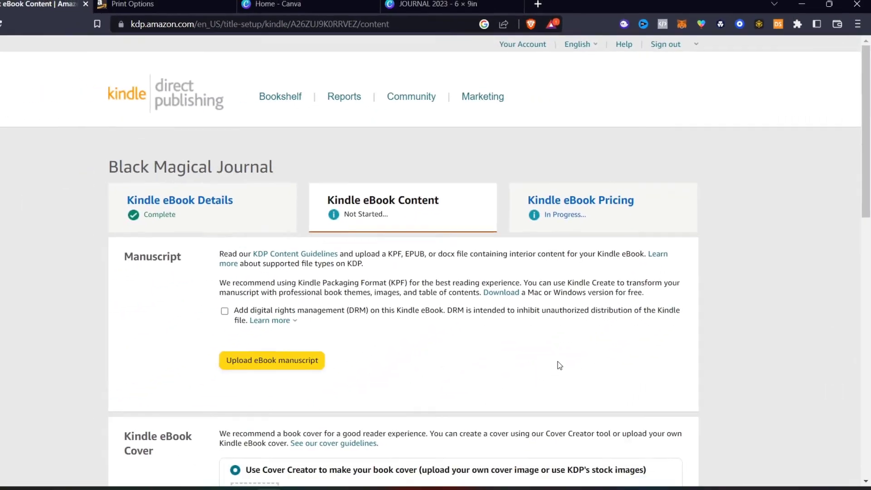
Step: Enable digital rights management for the Kindle eBook
left_click_drag(189, 257, 104, 252)
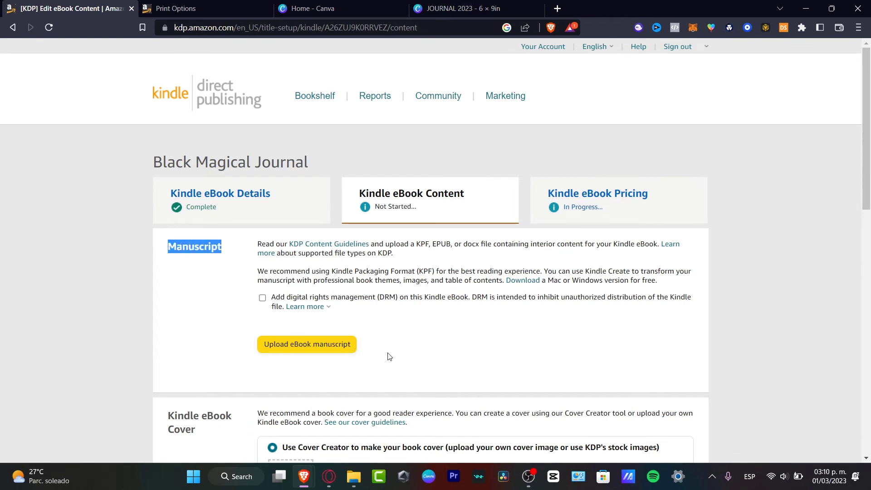
left_click(292, 307)
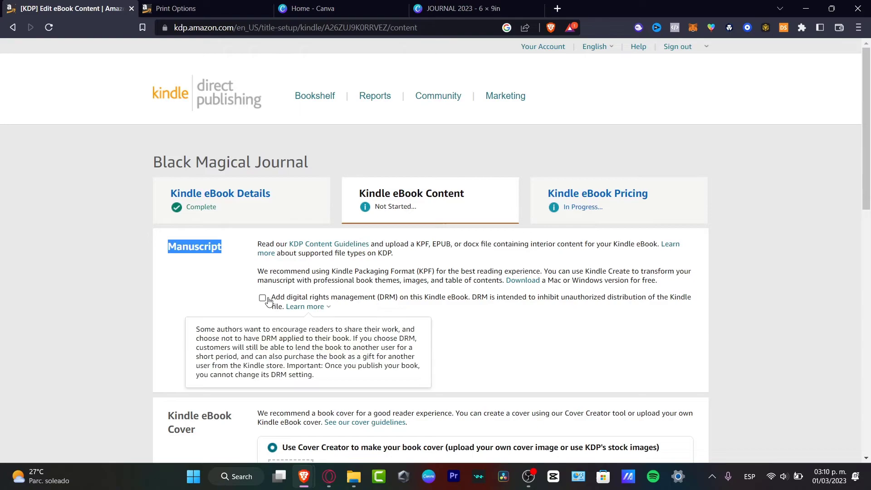
left_click(411, 303)
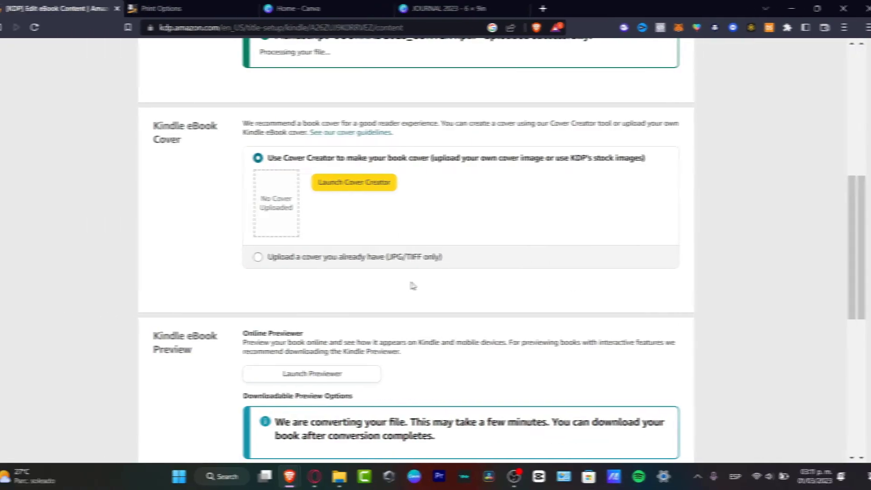
Step: Choose 'Use Cover Creator' for the eBook cover and launch Cover Creator
left_click(399, 257)
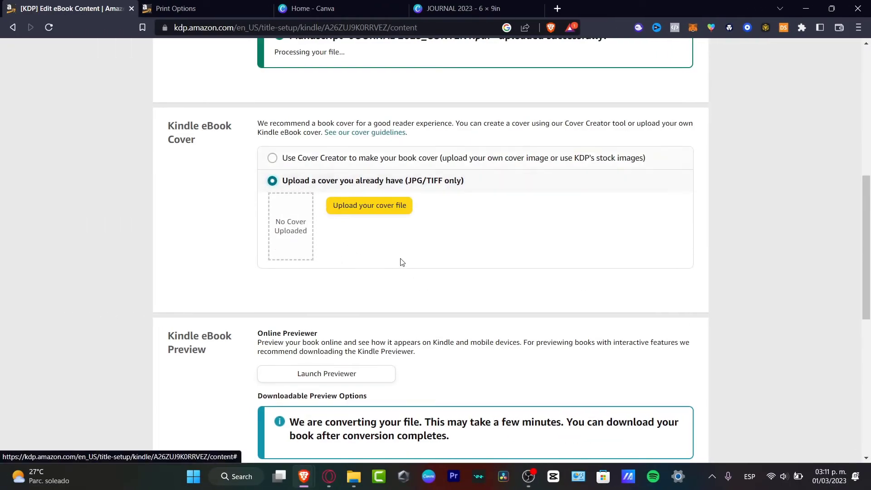
left_click(399, 159)
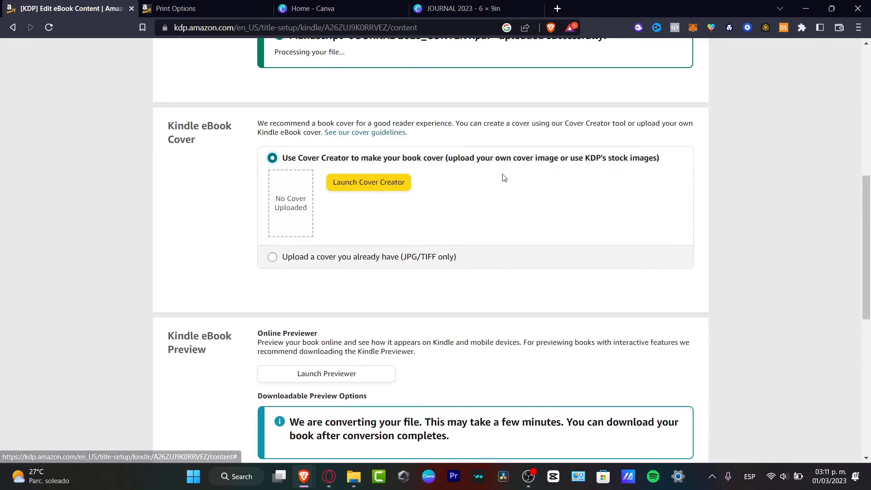
left_click(388, 178)
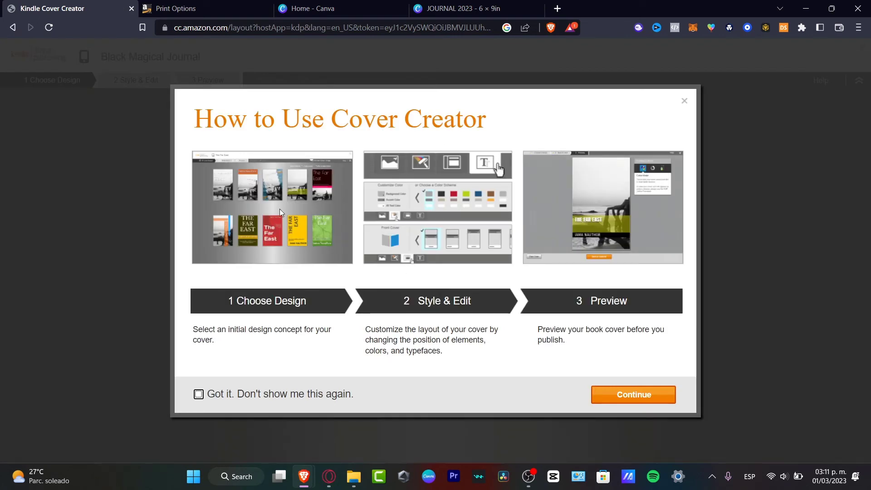
Step: Pick a dark celestial JOURNAL 2023 cover design, preview it, and save and submit
left_click(625, 397)
left_click(683, 114)
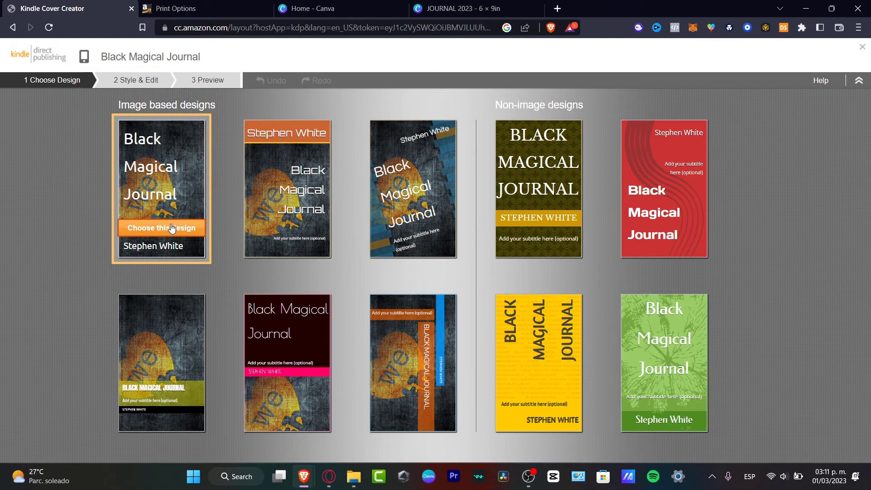
left_click(171, 228)
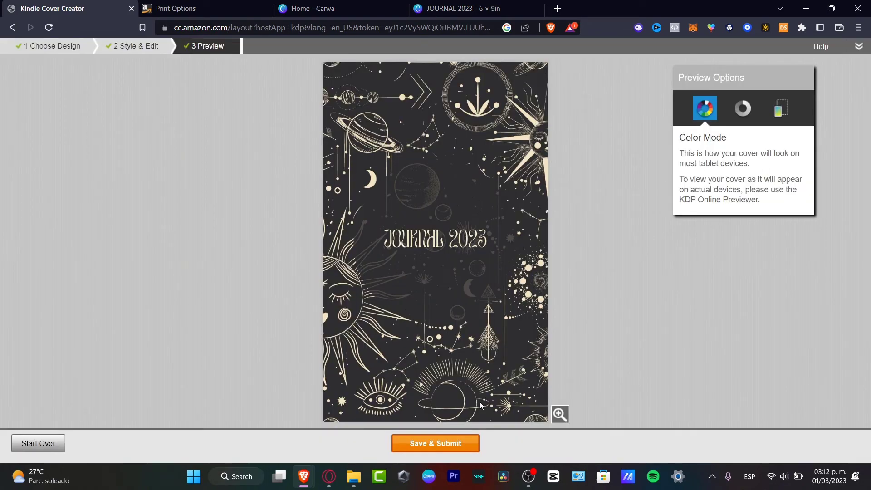
left_click(435, 438)
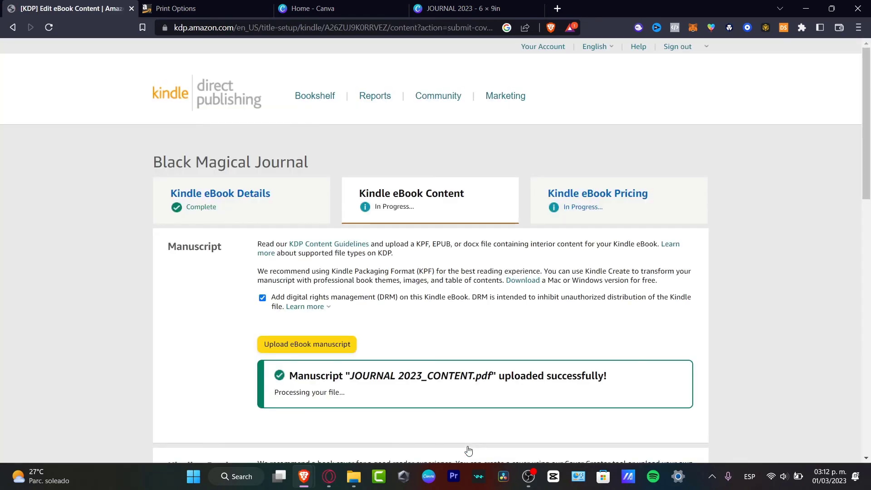
Step: Scroll down the eBook Content page to confirm the manuscript and cover uploaded
scroll(540, 352, "down", 6)
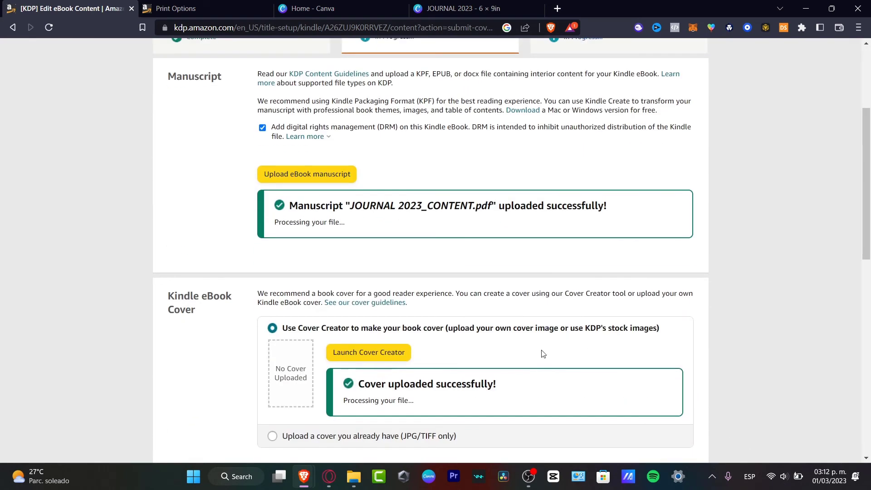
scroll(611, 329, "down", 3)
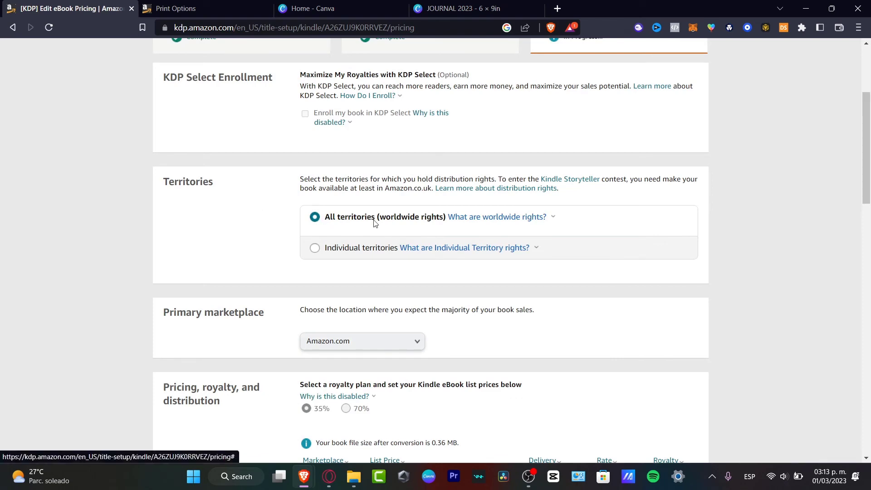
Step: Set Amazon.com.mx as primary marketplace with a 123 MXN list price
scroll(373, 222, "down", 4)
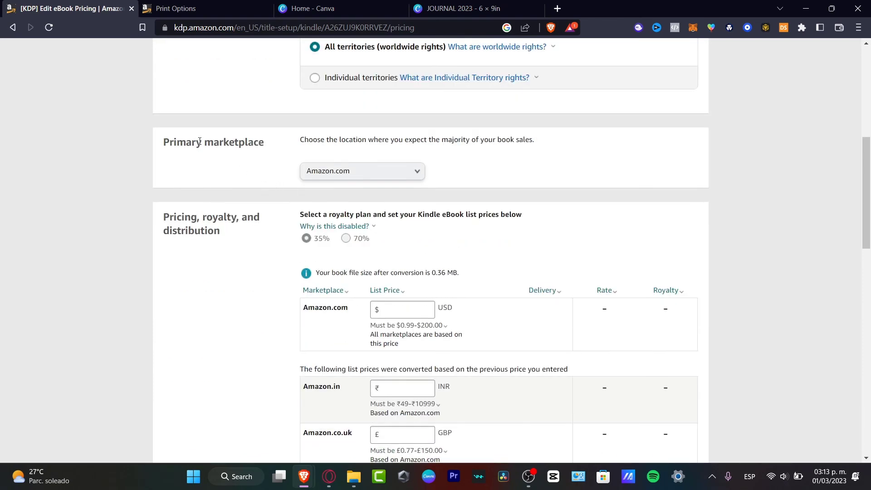
left_click_drag(197, 142, 294, 153)
left_click(328, 176)
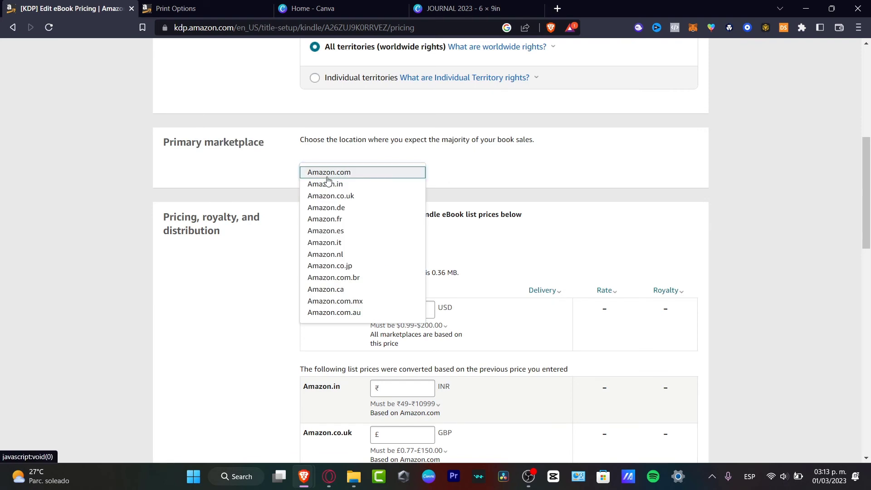
left_click(365, 302)
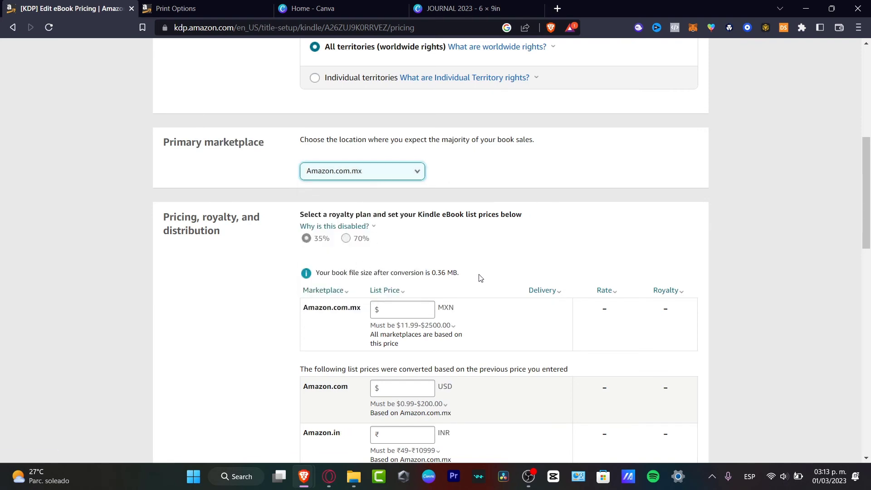
left_click(417, 308)
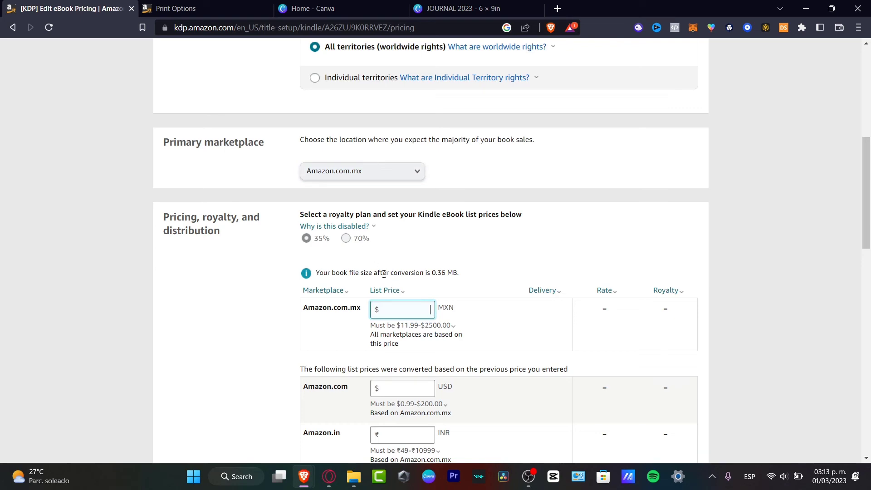
type("123")
left_click(384, 289)
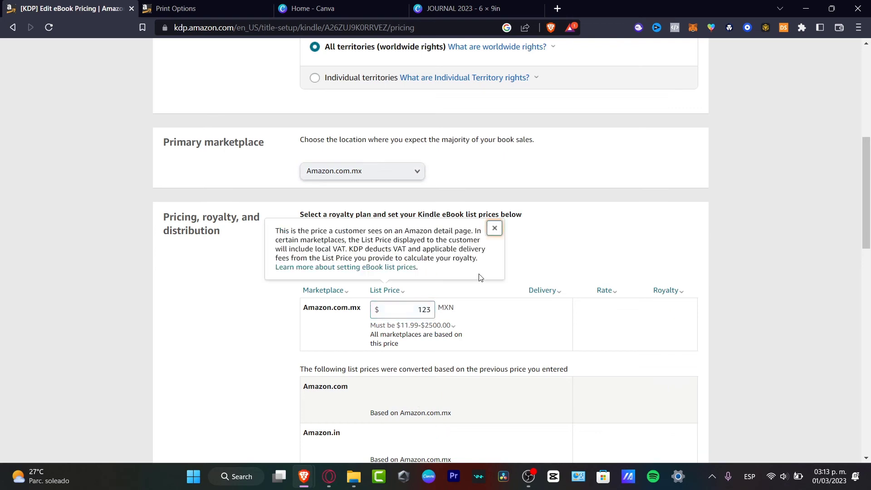
left_click(495, 227)
scroll(506, 365, "down", 3)
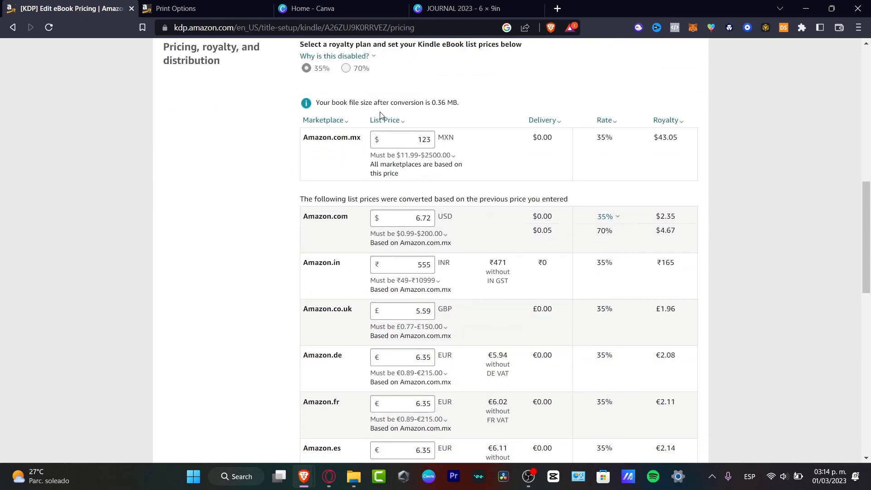
scroll(577, 224, "down", 8)
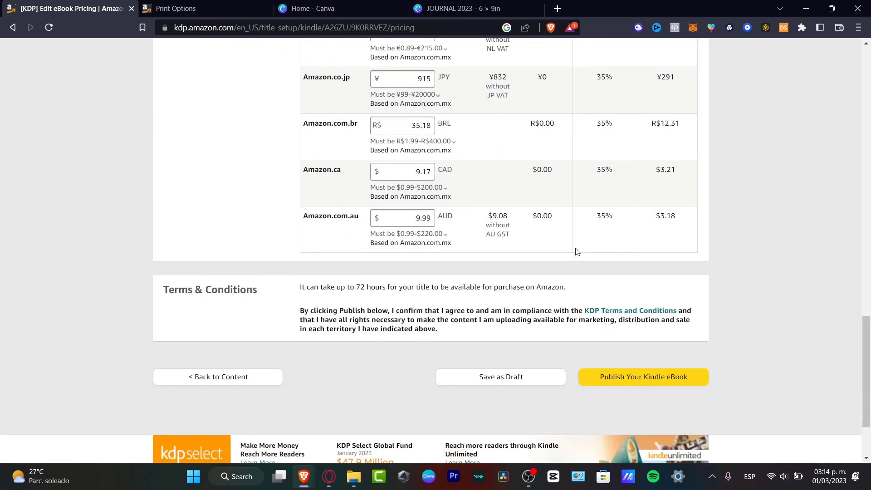
scroll(581, 254, "up", 14)
scroll(583, 259, "down", 3)
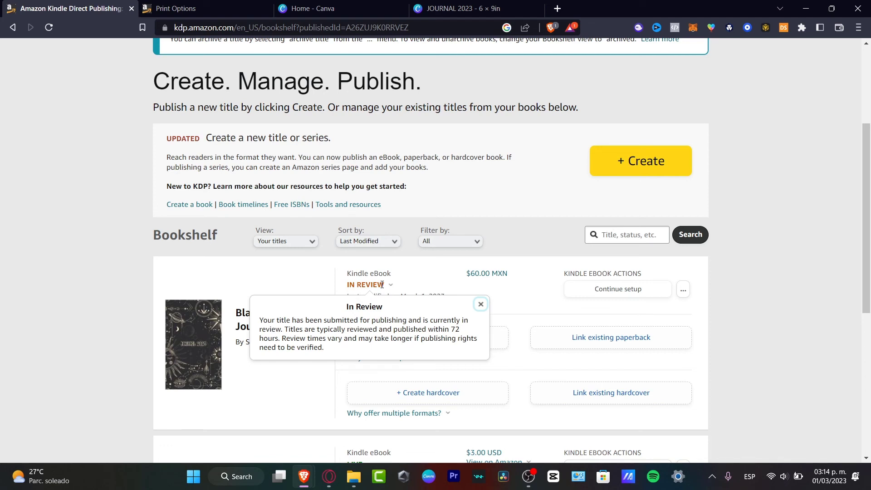
Step: Dismiss the In Review note and check Black Magical Journal's status on the Bookshelf
left_click(418, 241)
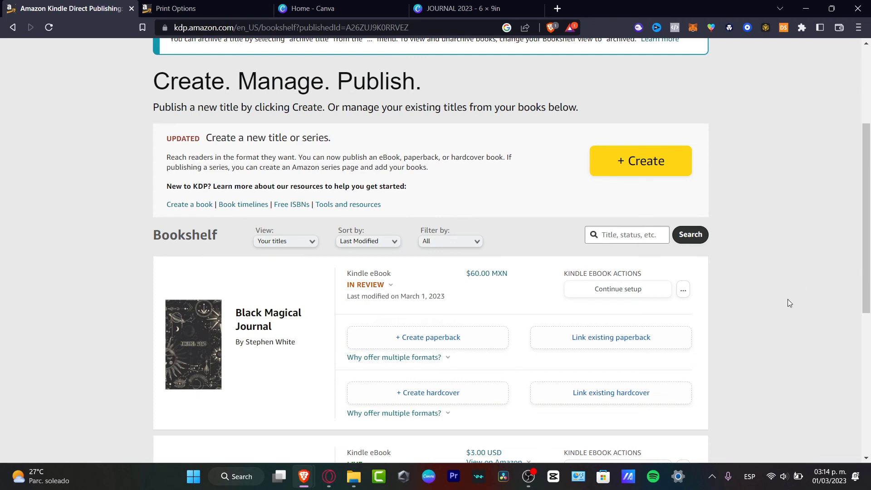
scroll(304, 401, "down", 5)
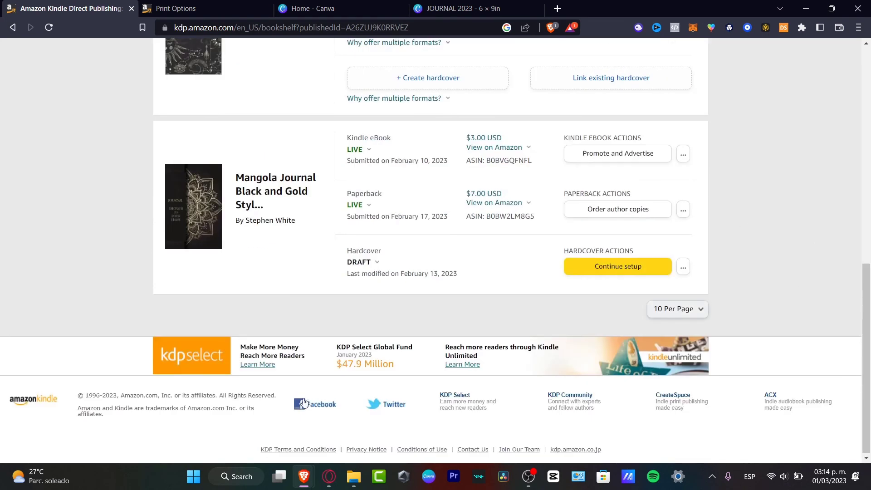
scroll(304, 402, "up", 2)
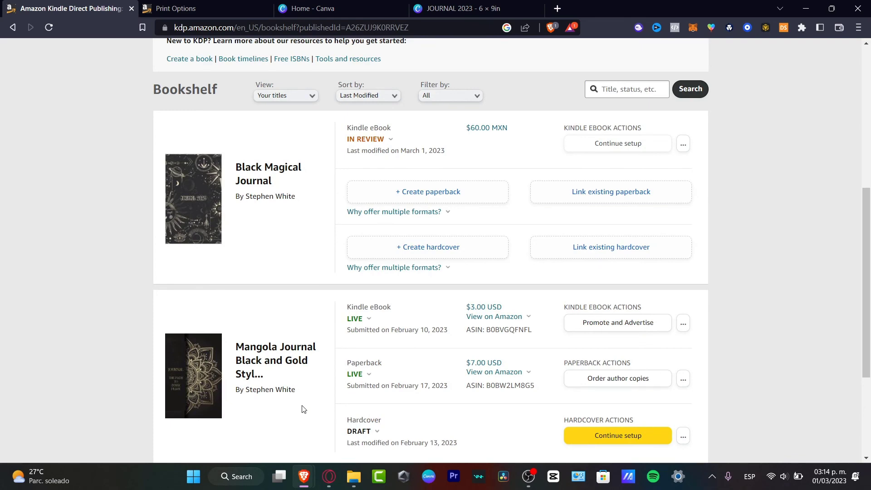
scroll(304, 409, "up", 7)
scroll(304, 409, "down", 4)
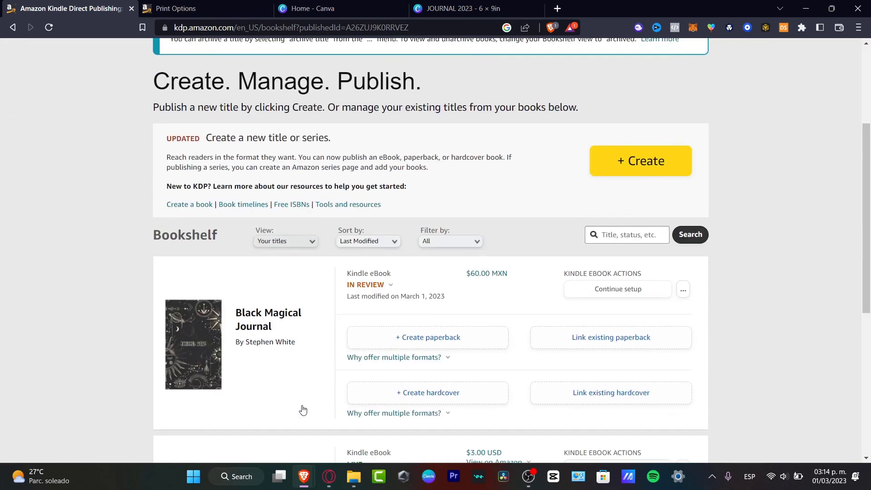
scroll(472, 336, "down", 3)
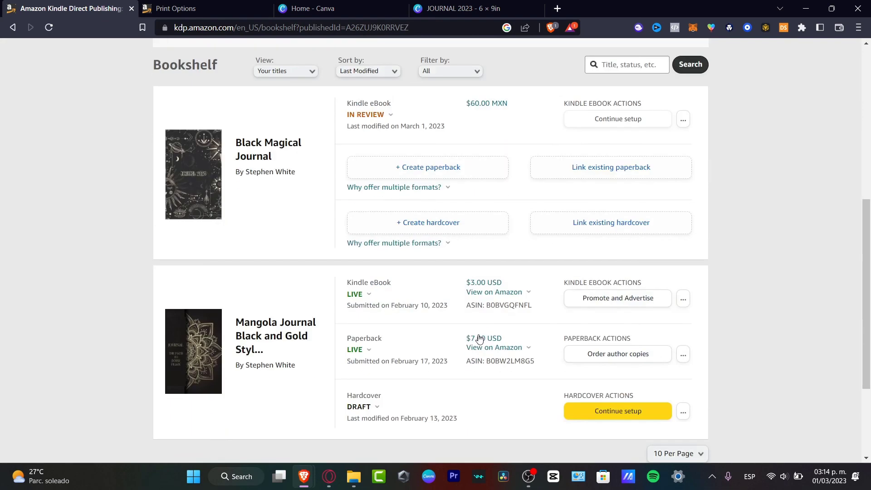